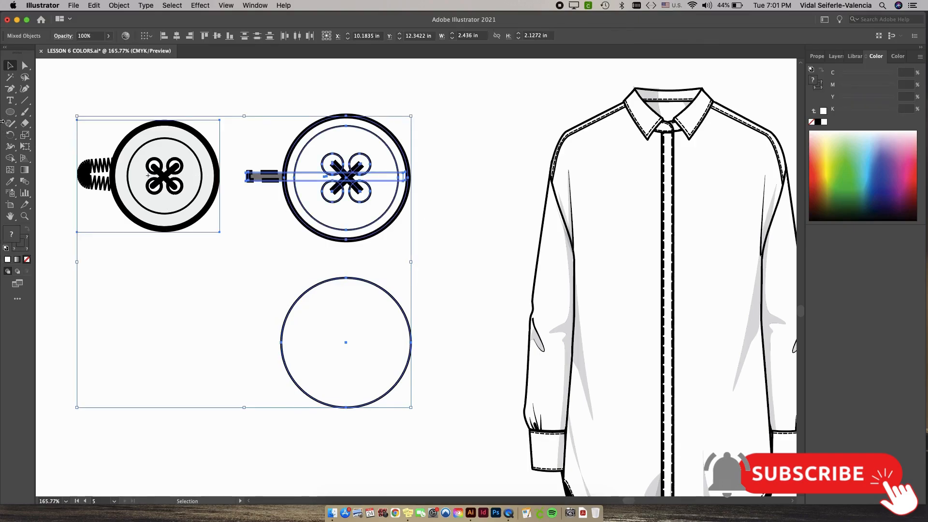
Draw a smaller circle inside the bottom button outline with the Ellipse tool.
{"action": "left_click", "coordinate": [308, 238]}
{"action": "left_click", "coordinate": [12, 112]}
{"action": "left_click_drag", "start_coordinate": [12, 112], "coordinate": [82, 136]}
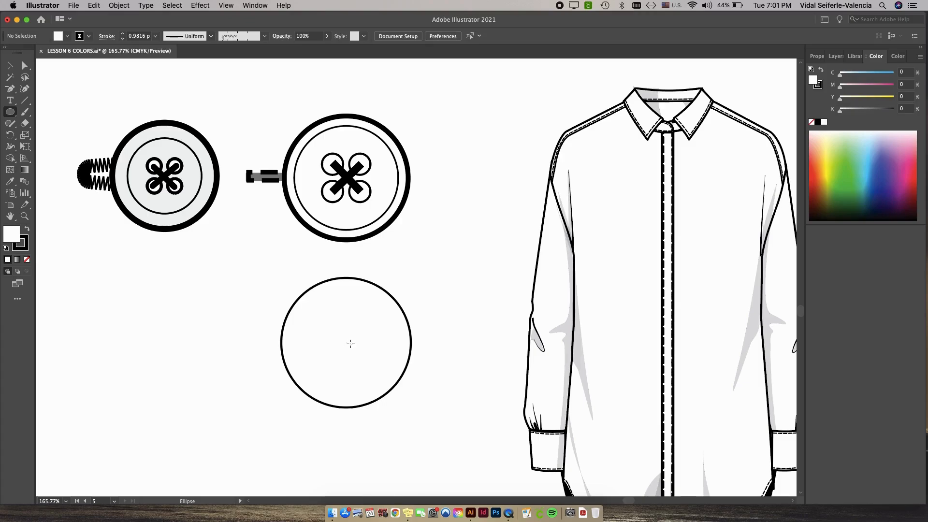
{"action": "mouse_move", "coordinate": [351, 343]}
{"action": "left_mouse_down"}
{"action": "mouse_move", "coordinate": [402, 401]}
{"action": "mouse_move", "coordinate": [351, 324]}
{"action": "left_mouse_up"}
Select both bottom button circles and align them to each other's centre.
{"action": "key", "text": "v"}
{"action": "left_click", "coordinate": [430, 266]}
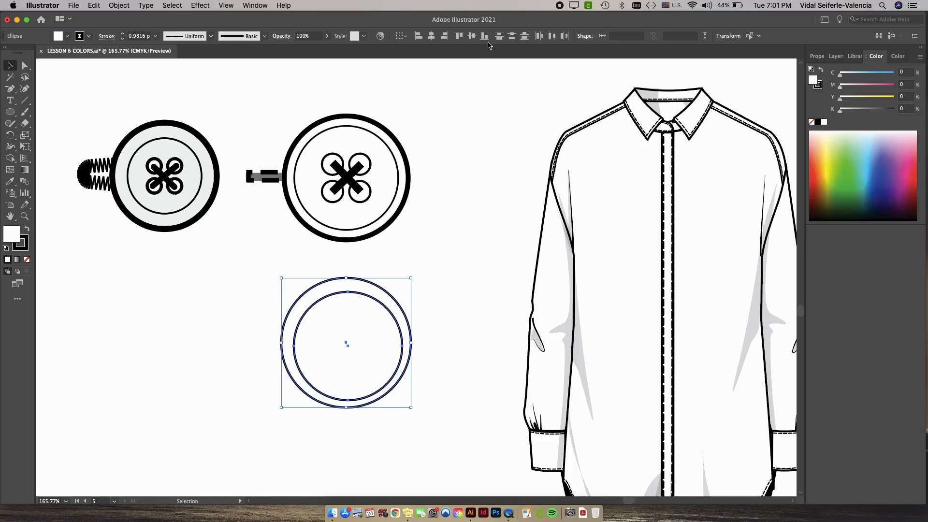
{"action": "left_click", "coordinate": [472, 36]}
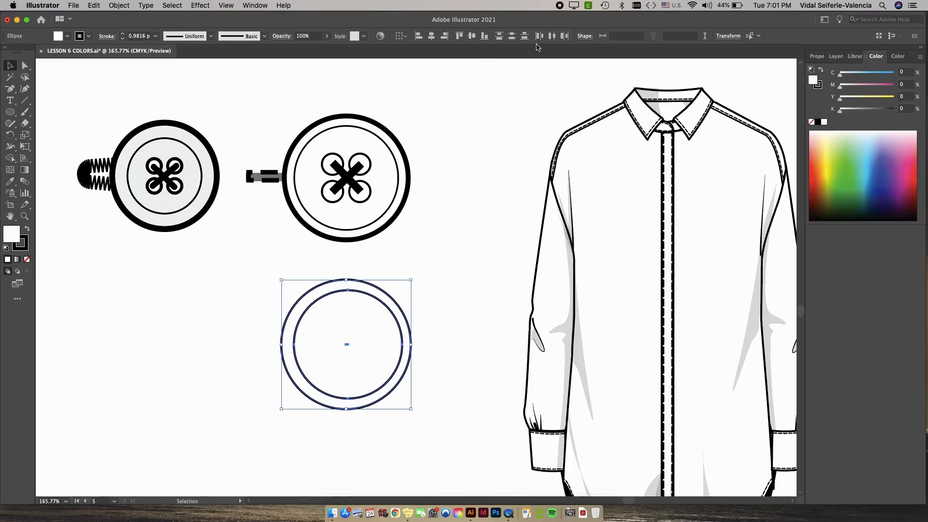
{"action": "left_click", "coordinate": [432, 36]}
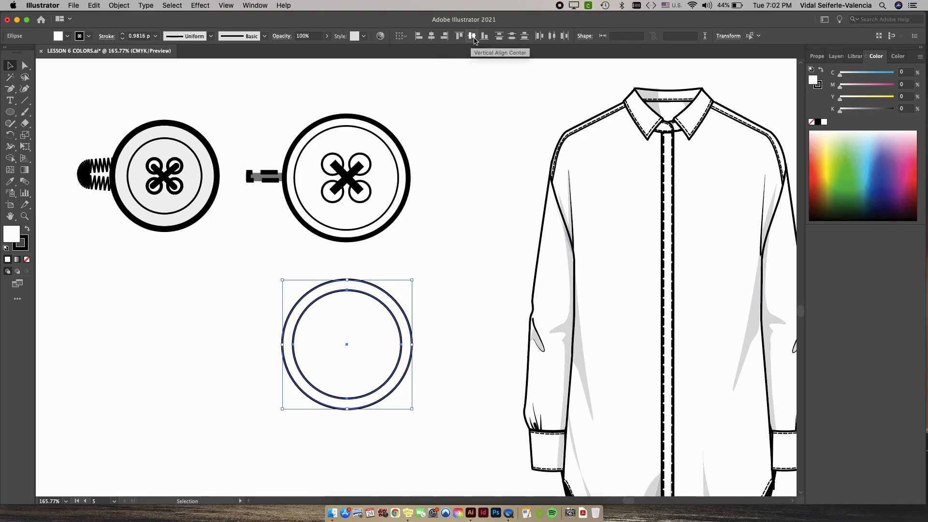
Set the outer circle's stroke weight to 2 pt.
{"action": "left_click", "coordinate": [462, 249]}
{"action": "left_click", "coordinate": [371, 285]}
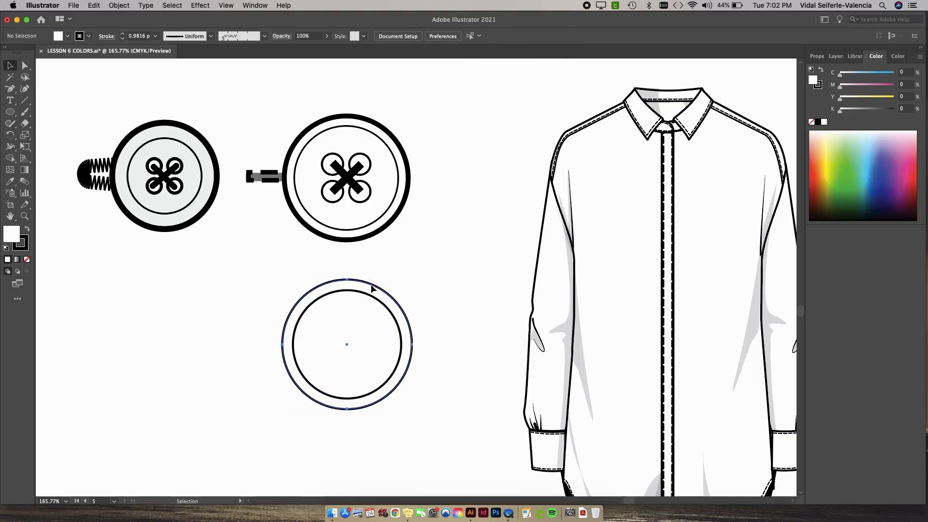
{"action": "left_click", "coordinate": [122, 34]}
{"action": "left_click", "coordinate": [447, 231]}
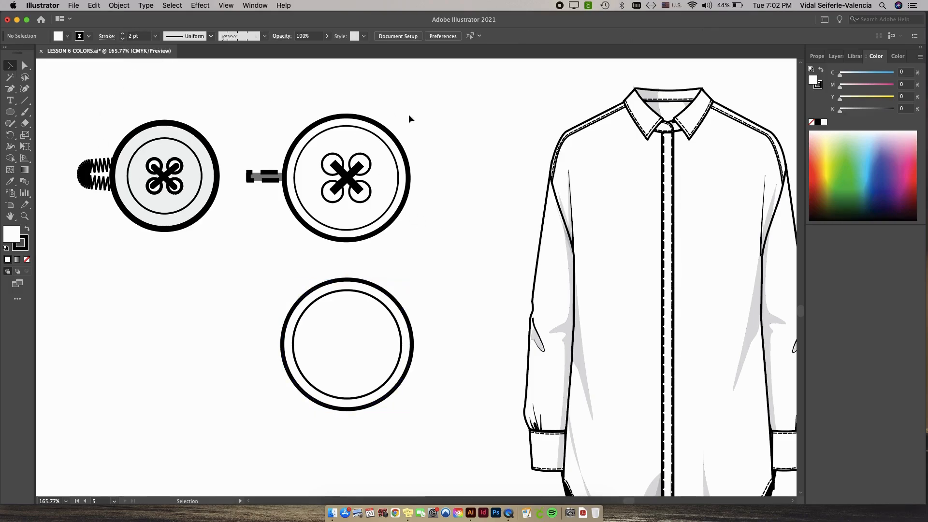
Draw two small hole circles side by side to the left of the bottom button.
{"action": "scroll", "coordinate": [422, 236], "scroll_direction": "left", "scroll_amount": 3}
{"action": "scroll", "coordinate": [422, 236], "scroll_direction": "down", "scroll_amount": 1}
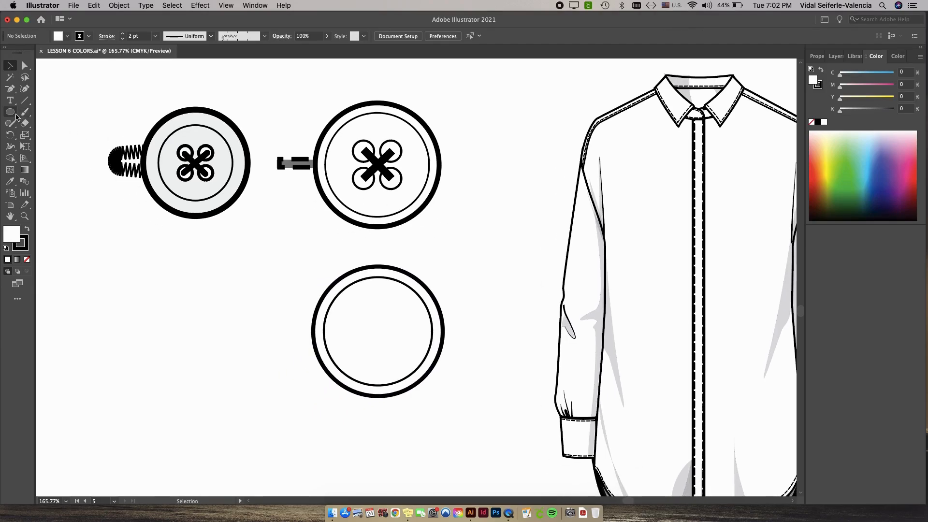
{"action": "left_click", "coordinate": [9, 112]}
{"action": "left_click", "coordinate": [46, 139]}
{"action": "mouse_move", "coordinate": [267, 293]}
{"action": "left_mouse_down"}
{"action": "mouse_move", "coordinate": [276, 300]}
{"action": "mouse_move", "coordinate": [248, 298]}
{"action": "left_mouse_up"}
{"action": "key", "text": "v"}
{"action": "left_click", "coordinate": [271, 317]}
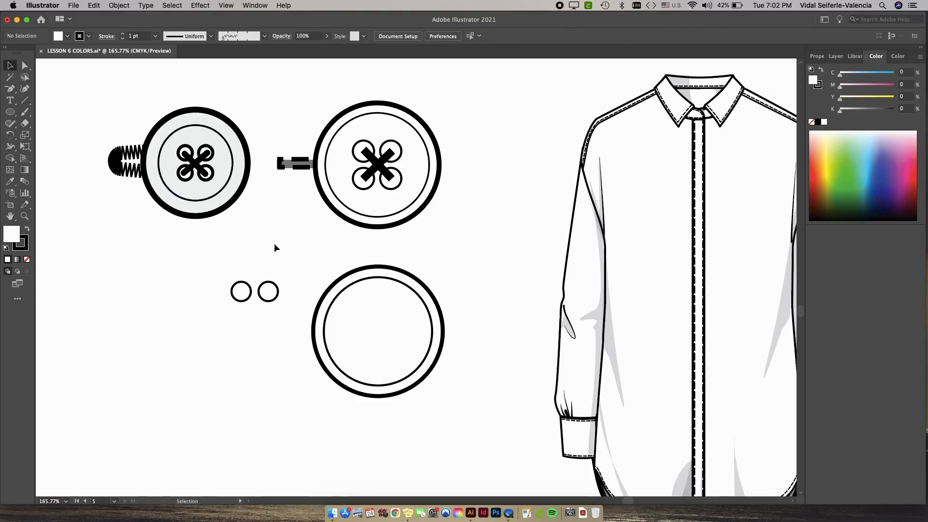
Select the two small circles and group them.
{"action": "left_click_drag", "start_coordinate": [257, 294], "coordinate": [284, 317]}
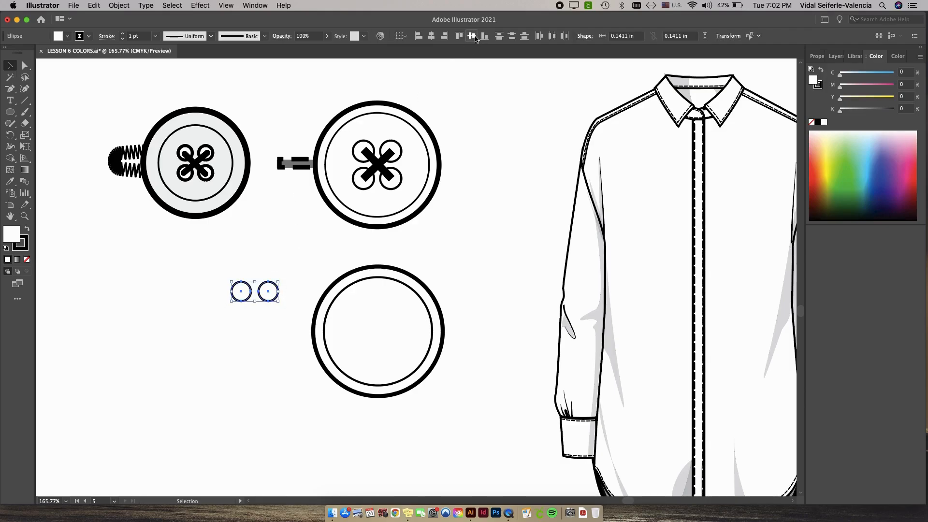
{"action": "left_click", "coordinate": [119, 5]}
{"action": "left_click", "coordinate": [133, 51]}
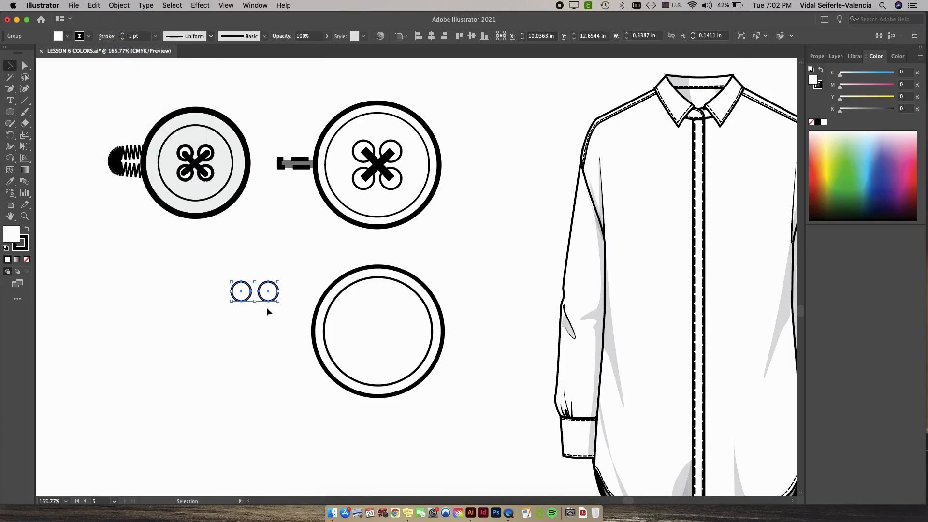
Copy and paste the pair of hole circles, placing the copy below the original pair.
{"action": "key", "text": "super+c"}
{"action": "key", "text": "super+v"}
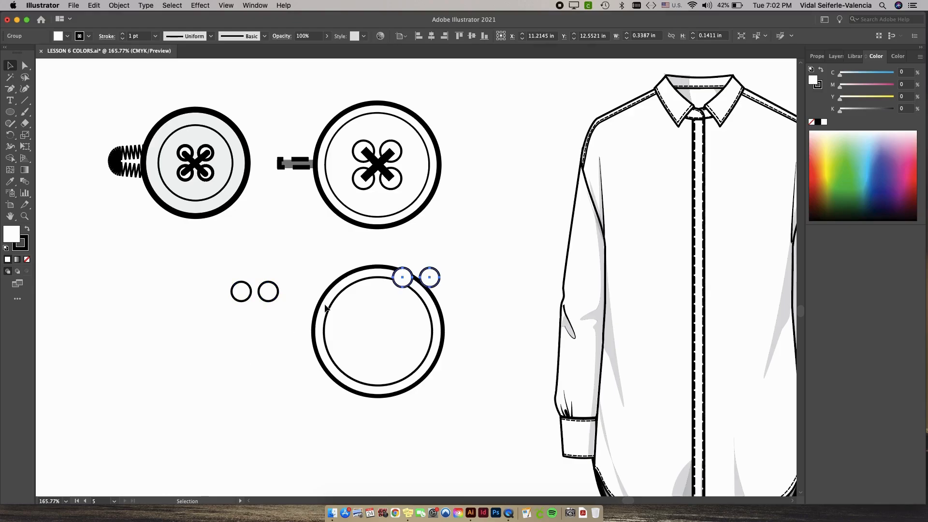
{"action": "left_click_drag", "start_coordinate": [409, 285], "coordinate": [247, 325]}
Select all four hole circles and align them horizontally into a square grid.
{"action": "left_click_drag", "start_coordinate": [280, 357], "coordinate": [229, 278]}
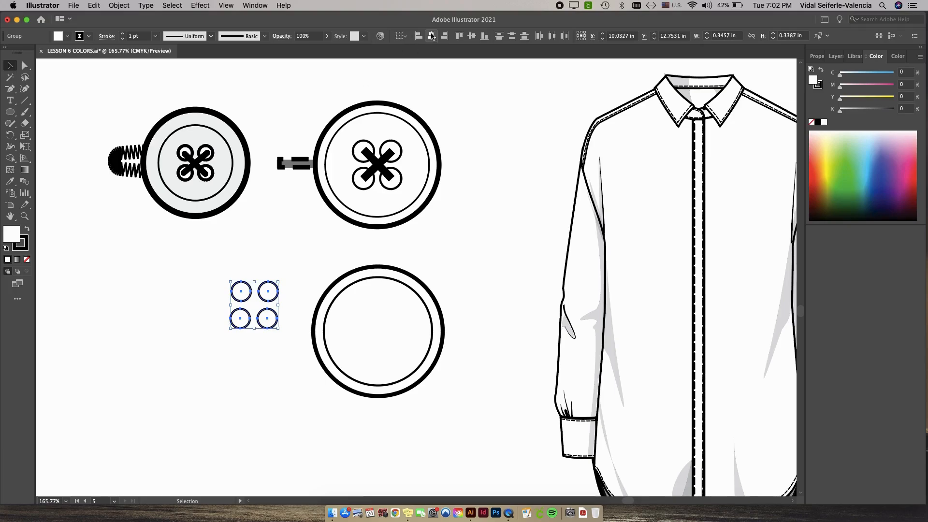
{"action": "left_click", "coordinate": [432, 37]}
{"action": "left_click", "coordinate": [478, 251]}
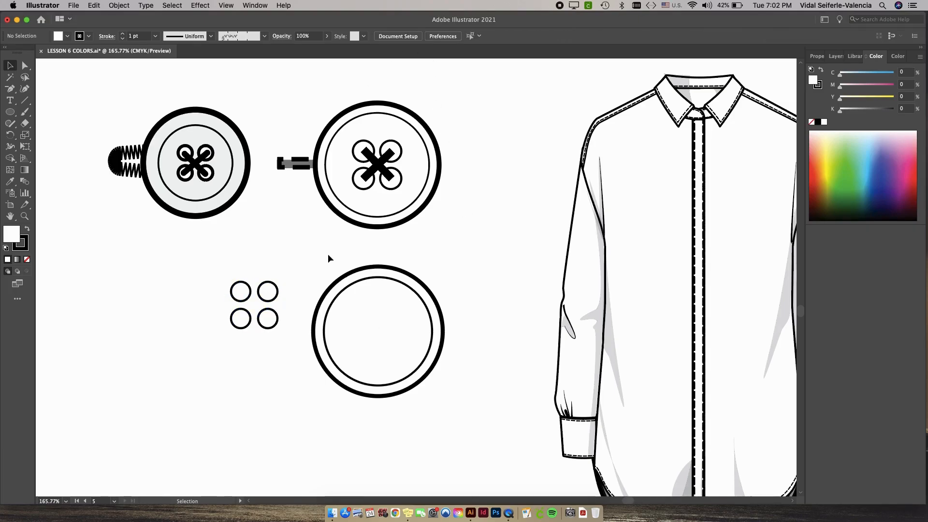
{"action": "left_click_drag", "start_coordinate": [283, 359], "coordinate": [225, 268]}
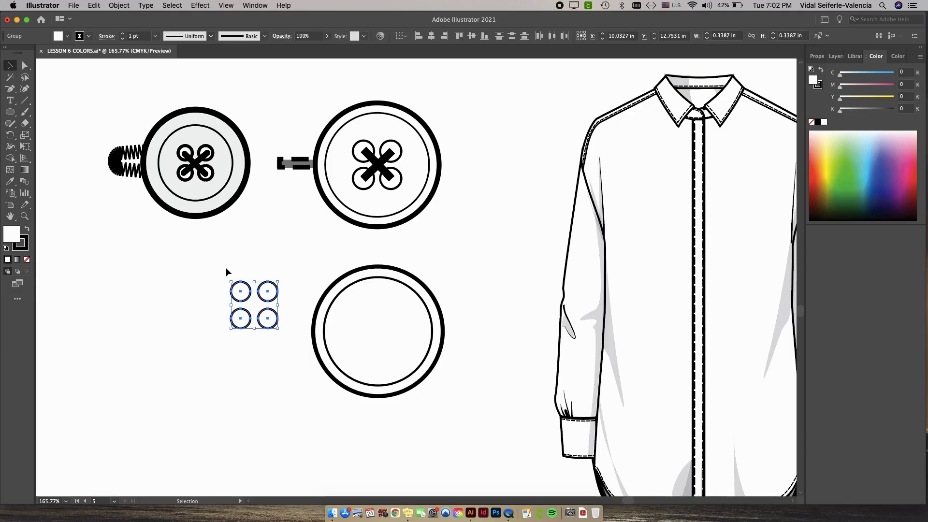
{"action": "key", "text": "a"}
{"action": "key", "text": "v"}
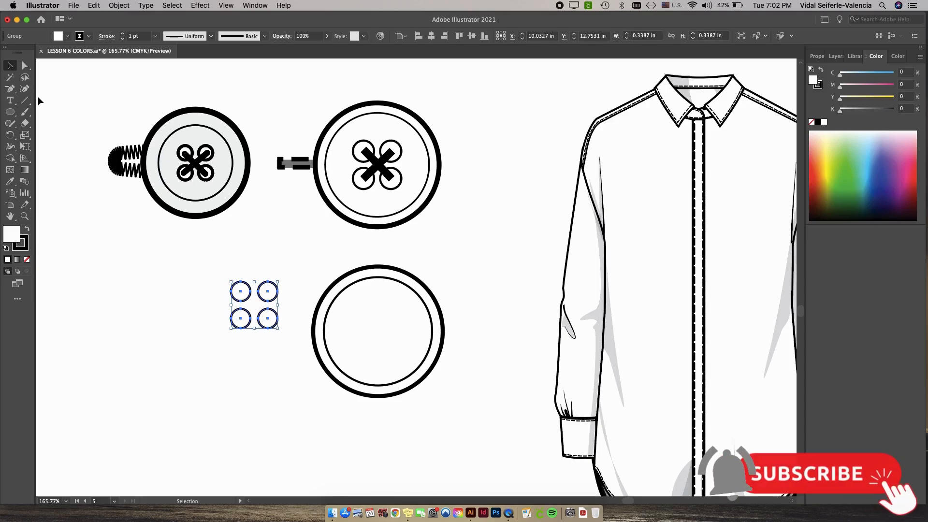
Zoom in and draw a vertical line joining the left upper and lower hole circles with the Line Segment tool.
{"action": "key", "text": "backslash"}
{"action": "scroll", "coordinate": [225, 300], "scroll_direction": "up", "scroll_amount": 5}
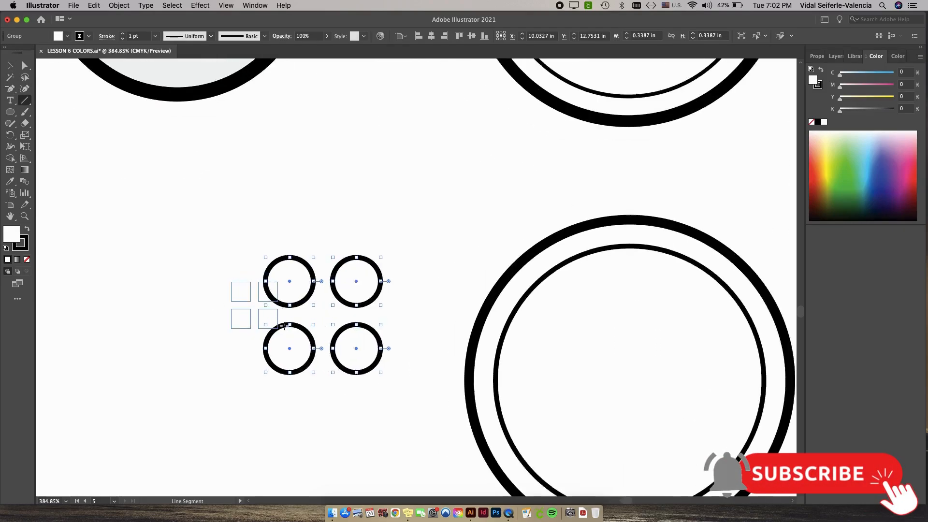
{"action": "key", "text": "super+shift+a"}
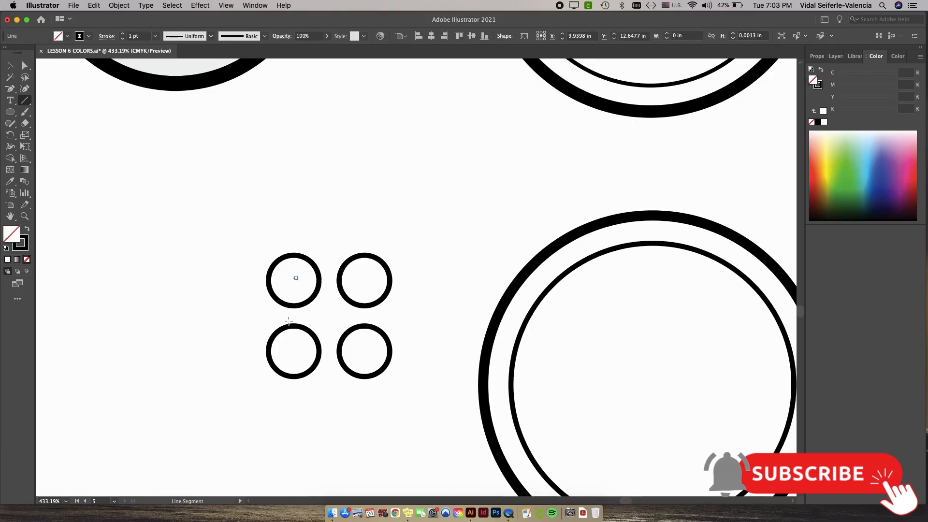
{"action": "key", "text": "slash"}
{"action": "left_click_drag", "start_coordinate": [453, 198], "coordinate": [326, 333]}
{"action": "left_click_drag", "start_coordinate": [444, 216], "coordinate": [392, 299]}
{"action": "left_click_drag", "start_coordinate": [329, 301], "coordinate": [354, 176]}
{"action": "left_click_drag", "start_coordinate": [255, 286], "coordinate": [257, 368]}
{"action": "key", "text": "v"}
{"action": "left_click", "coordinate": [311, 217]}
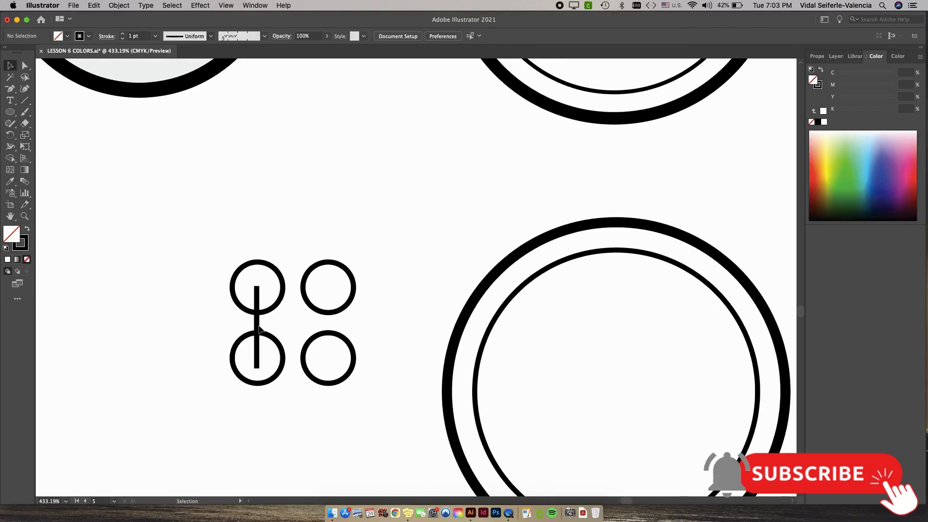
Adjust the line and align it with the hole circles.
{"action": "left_click_drag", "start_coordinate": [259, 326], "coordinate": [259, 320]}
{"action": "left_click_drag", "start_coordinate": [204, 278], "coordinate": [367, 387]}
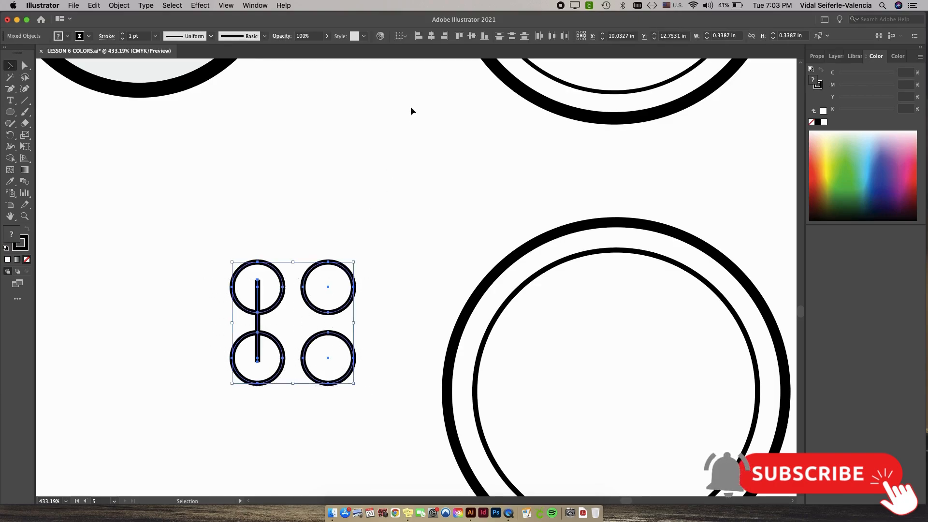
{"action": "left_click", "coordinate": [472, 37]}
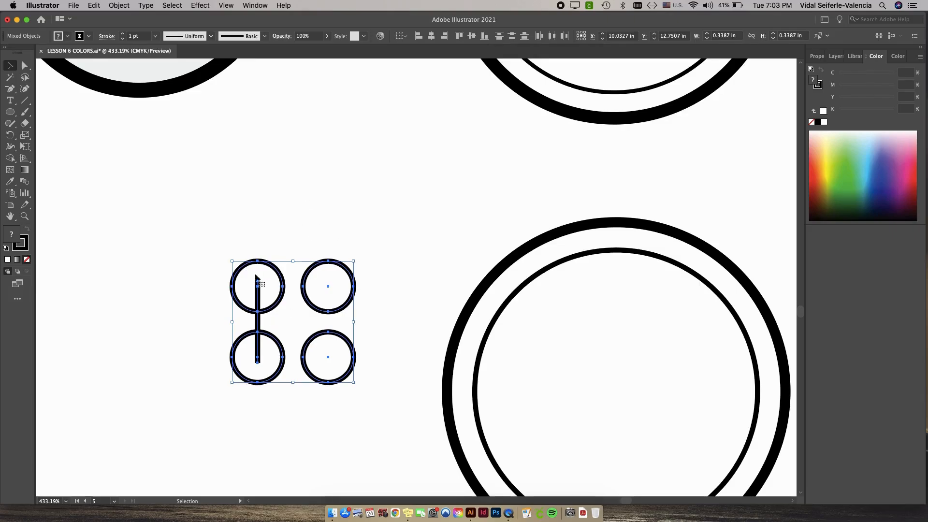
Set the vertical line's stroke weight to 4 pt.
{"action": "left_click", "coordinate": [289, 212]}
{"action": "left_click", "coordinate": [259, 291]}
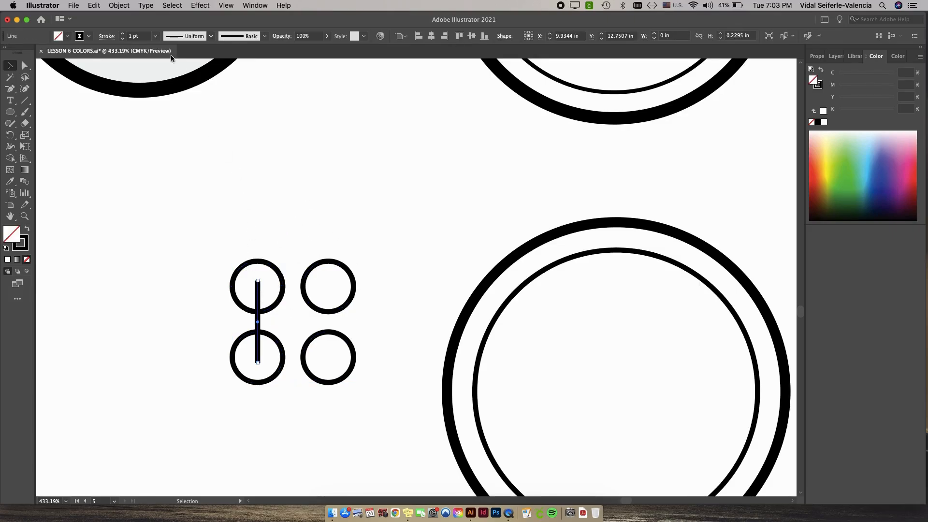
{"action": "left_click", "coordinate": [122, 34]}
{"action": "left_click", "coordinate": [124, 35]}
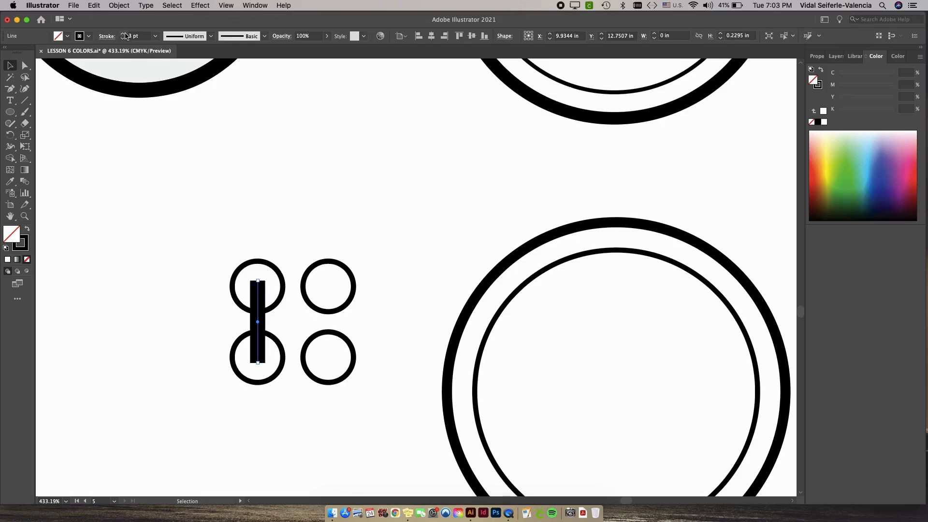
{"action": "left_click", "coordinate": [123, 34]}
{"action": "left_click", "coordinate": [287, 305]}
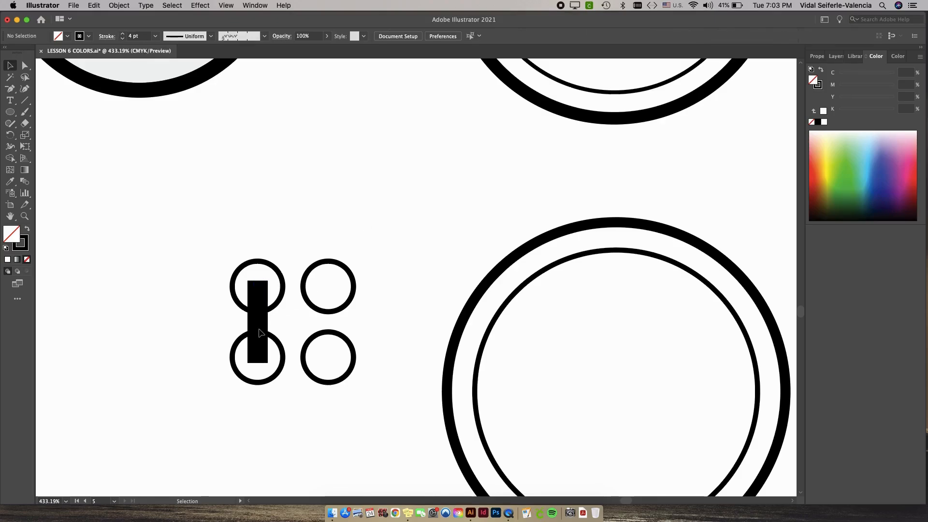
Duplicate the thick line onto the right pair of holes and group all hole elements.
{"action": "left_click_drag", "start_coordinate": [260, 332], "coordinate": [328, 332]}
{"action": "scroll", "coordinate": [396, 294], "scroll_direction": "down", "scroll_amount": 5}
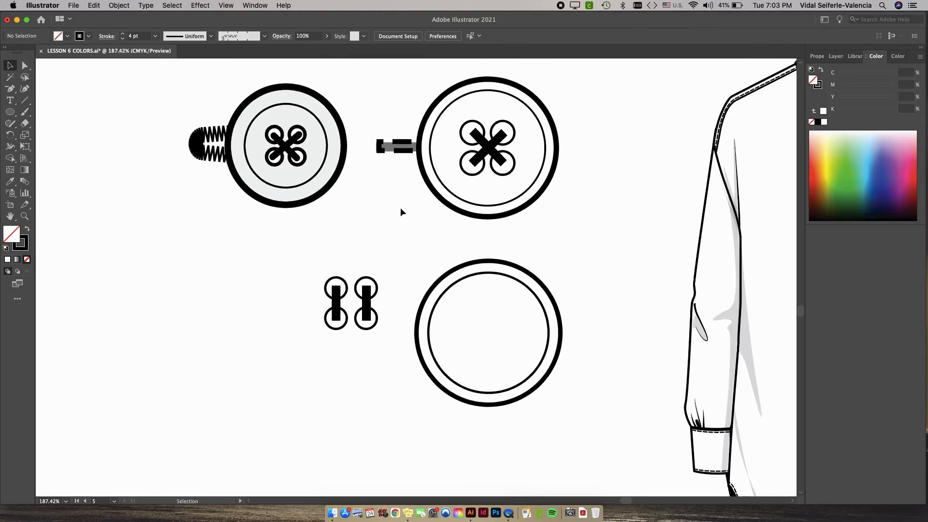
{"action": "left_click_drag", "start_coordinate": [382, 351], "coordinate": [290, 257]}
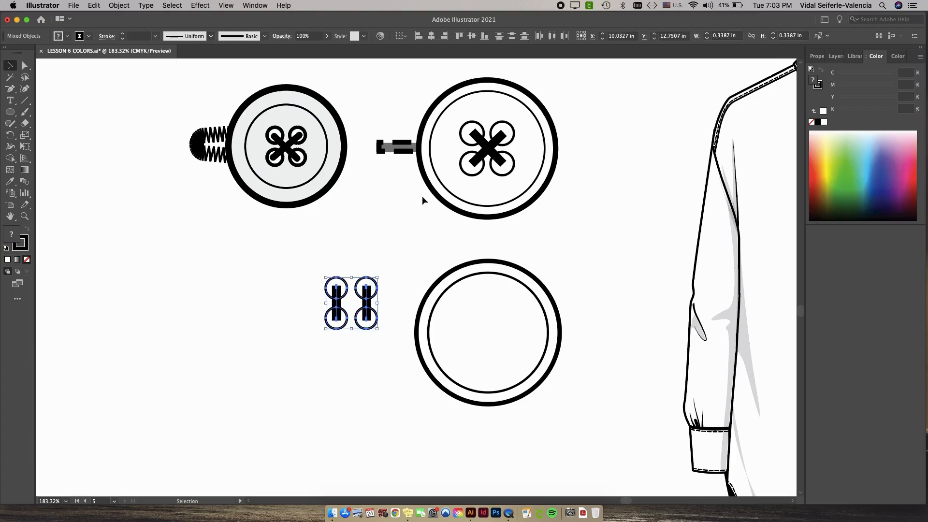
{"action": "key", "text": "super+g"}
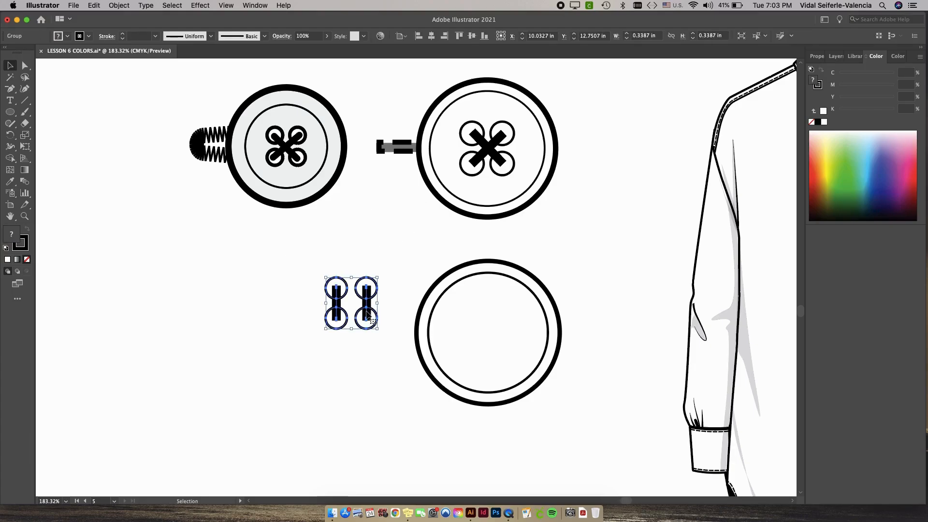
Move the hole group into the bottom button and center-align it with the button circles.
{"action": "left_click_drag", "start_coordinate": [368, 313], "coordinate": [504, 342]}
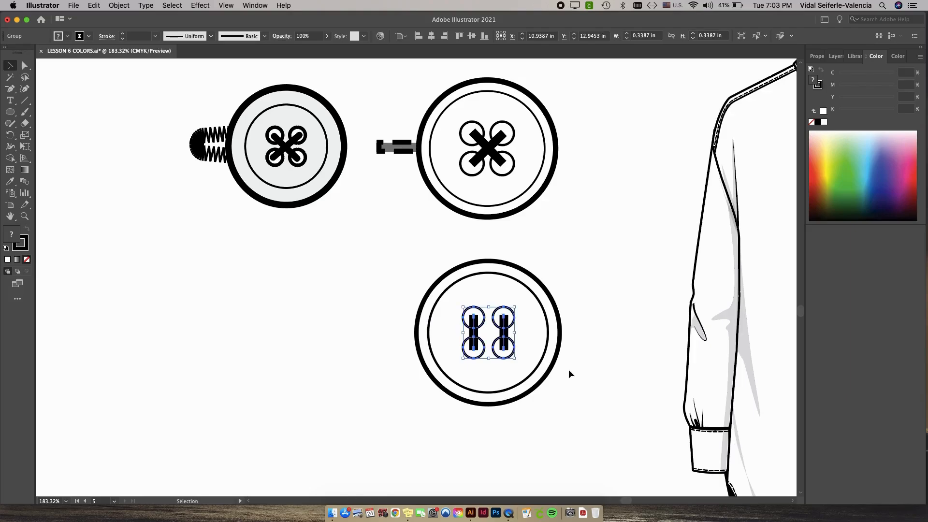
{"action": "left_click_drag", "start_coordinate": [551, 421], "coordinate": [414, 271]}
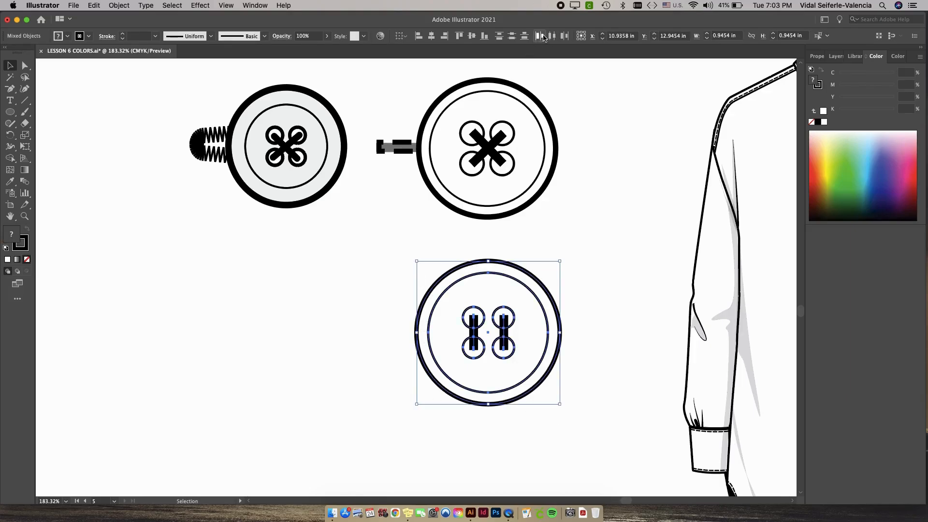
{"action": "left_click", "coordinate": [431, 36]}
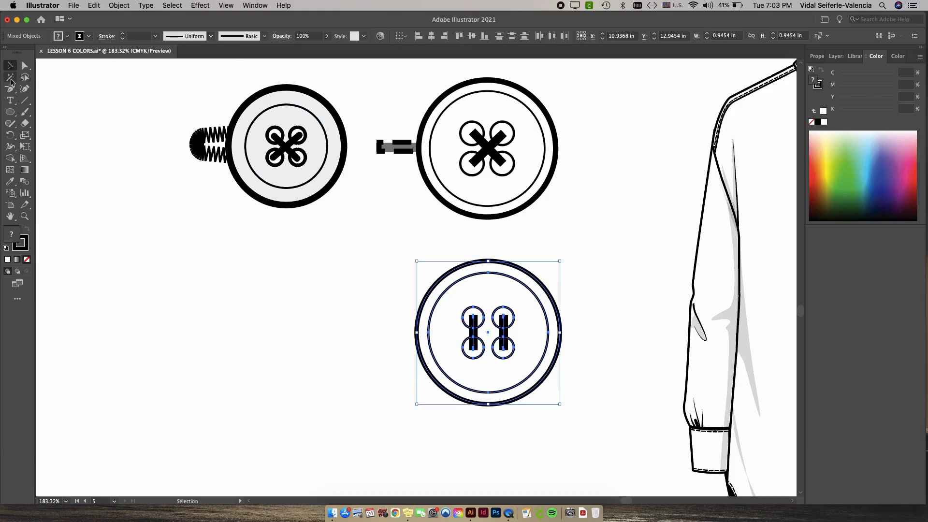
{"action": "left_click", "coordinate": [314, 327]}
Draw a thin rectangle about 0.93 in wide and 0.11 in high across the button's holes.
{"action": "scroll", "coordinate": [488, 259], "scroll_direction": "down", "scroll_amount": 1}
{"action": "scroll", "coordinate": [488, 259], "scroll_direction": "right", "scroll_amount": 1}
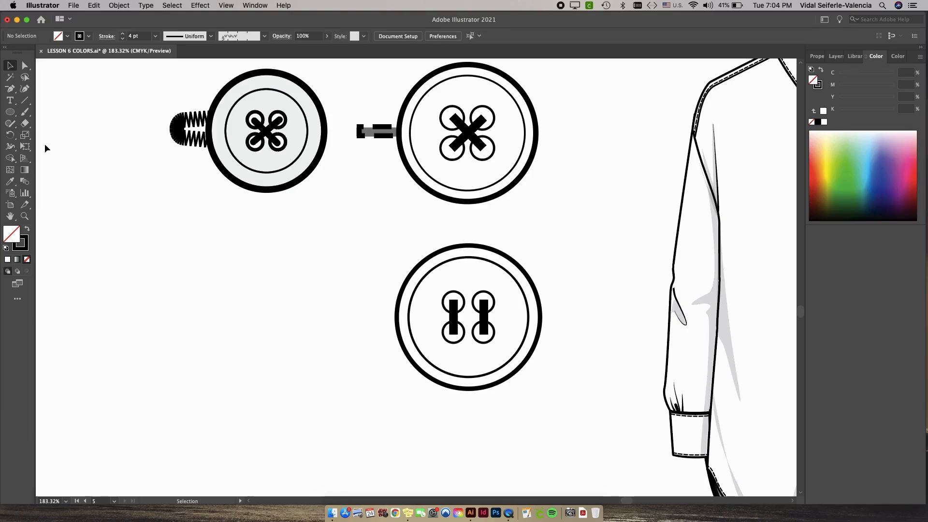
{"action": "left_click", "coordinate": [10, 112]}
{"action": "left_click", "coordinate": [11, 115]}
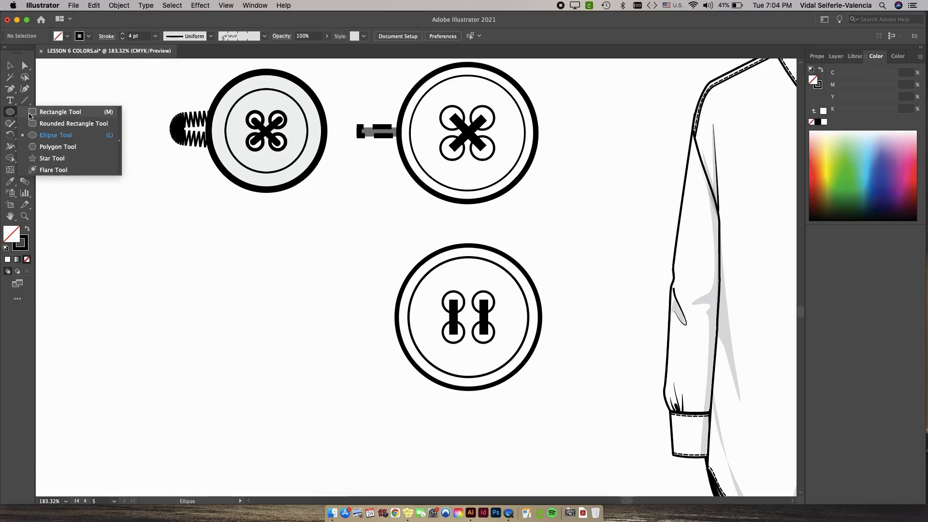
{"action": "left_click", "coordinate": [44, 110]}
{"action": "mouse_move", "coordinate": [362, 300]}
{"action": "left_mouse_down"}
{"action": "mouse_move", "coordinate": [428, 321]}
{"action": "mouse_move", "coordinate": [510, 323]}
{"action": "left_mouse_up"}
Give the rectangle a dashed stroke with a 10 pt dash and 5 pt gap.
{"action": "key", "text": "i"}
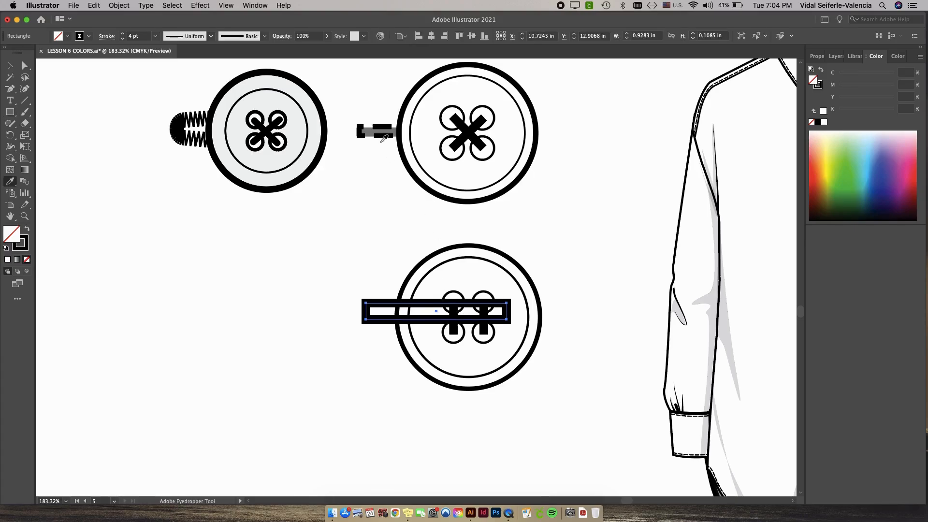
{"action": "left_click", "coordinate": [107, 38]}
{"action": "left_click", "coordinate": [6, 103]}
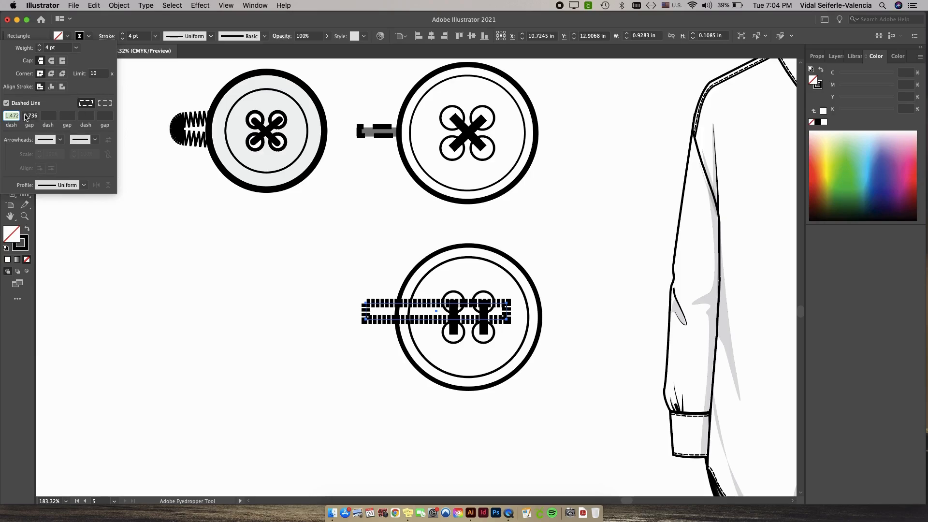
{"action": "type", "text": "10"}
{"action": "key", "text": "Tab"}
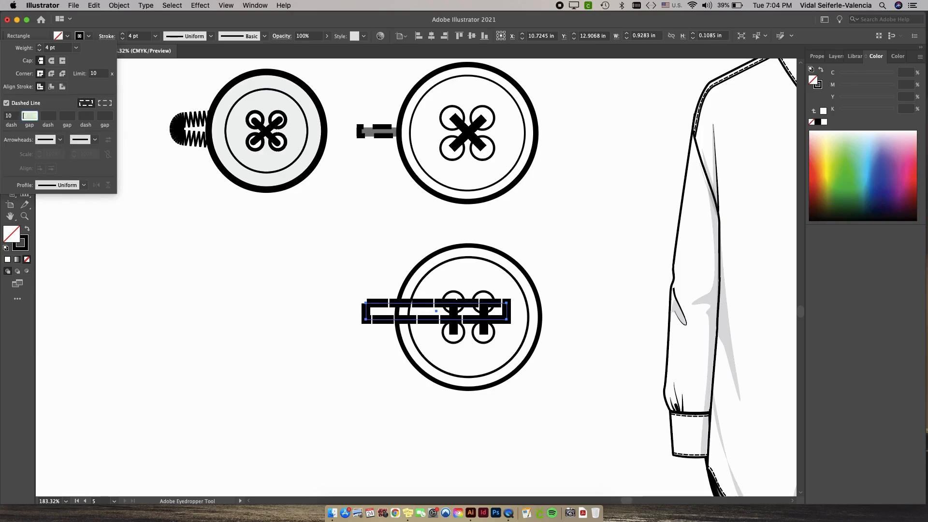
{"action": "type", "text": "5"}
{"action": "left_click", "coordinate": [243, 294]}
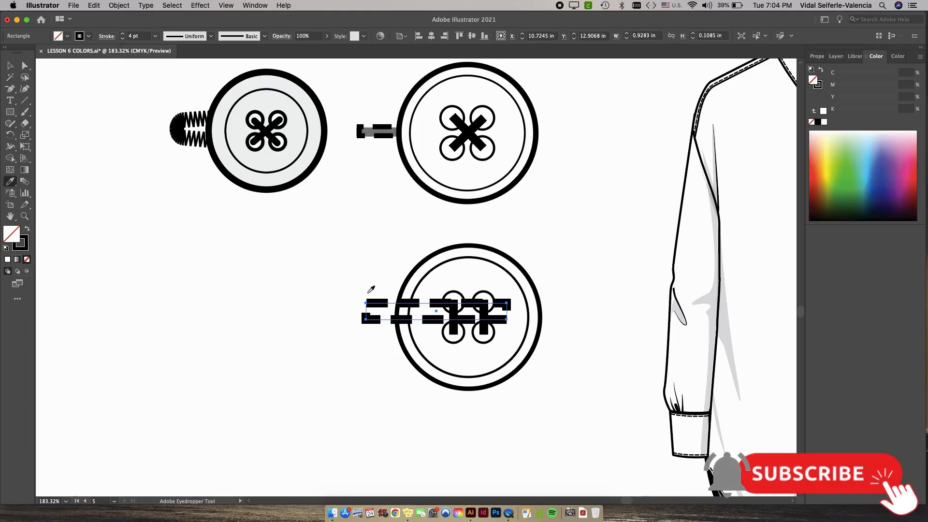
Lower the dashed rectangle's stroke to 3 pt and flatten the rectangle to about 0.08 in high.
{"action": "left_click", "coordinate": [10, 65]}
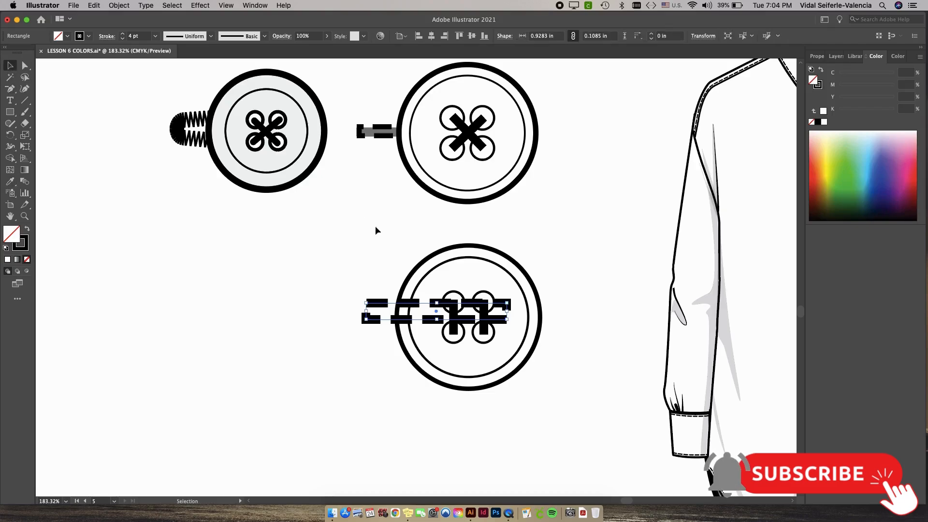
{"action": "left_click", "coordinate": [123, 39]}
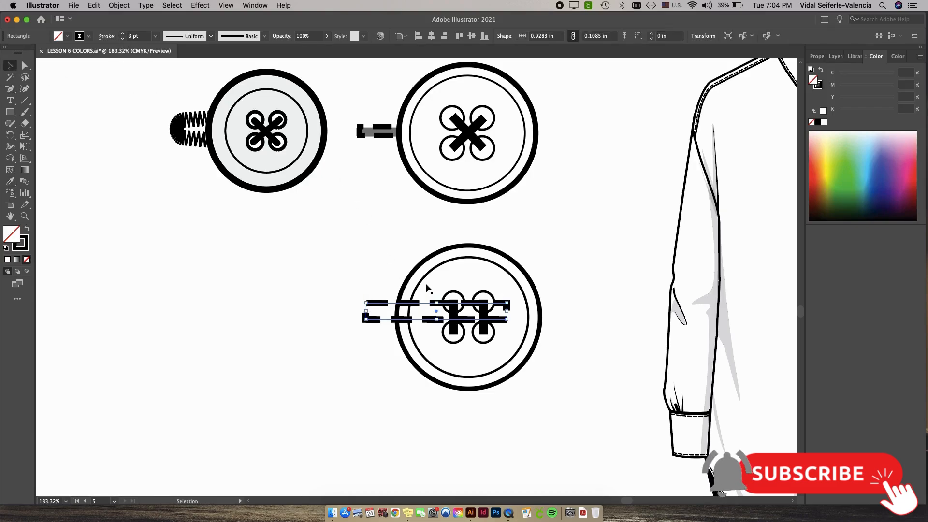
{"action": "left_click_drag", "start_coordinate": [438, 303], "coordinate": [437, 308]}
{"action": "left_click_drag", "start_coordinate": [366, 320], "coordinate": [365, 321]}
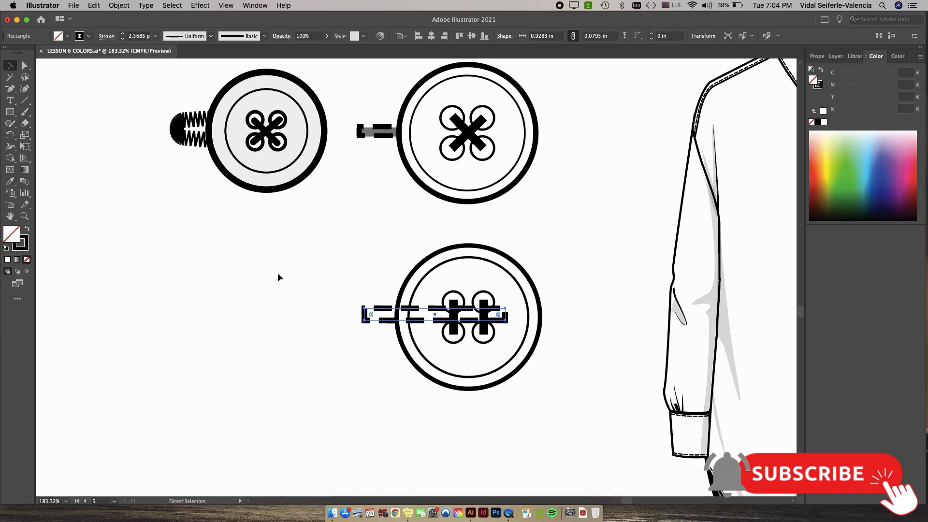
Paste a copy of the dashed rectangle off to the left and turn it into a solid black shape at 50% opacity.
{"action": "key", "text": "super+v"}
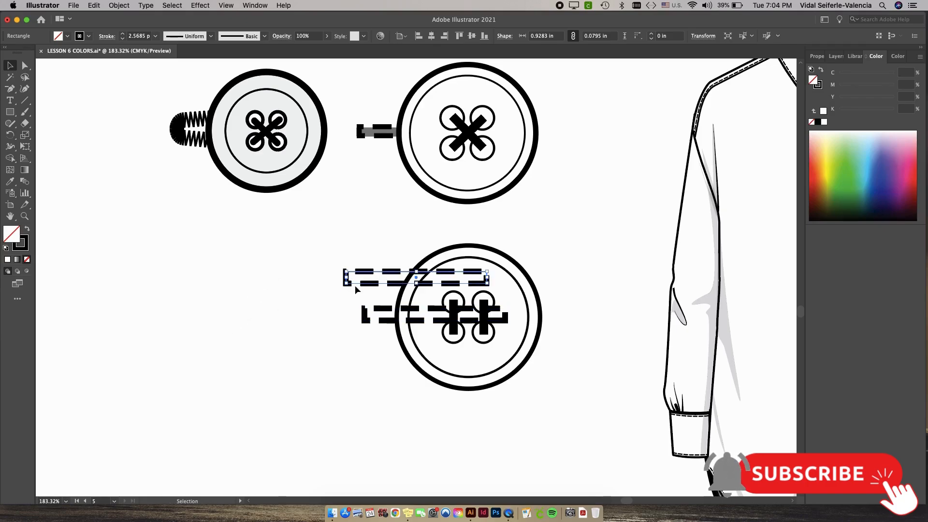
{"action": "left_click_drag", "start_coordinate": [355, 285], "coordinate": [255, 288]}
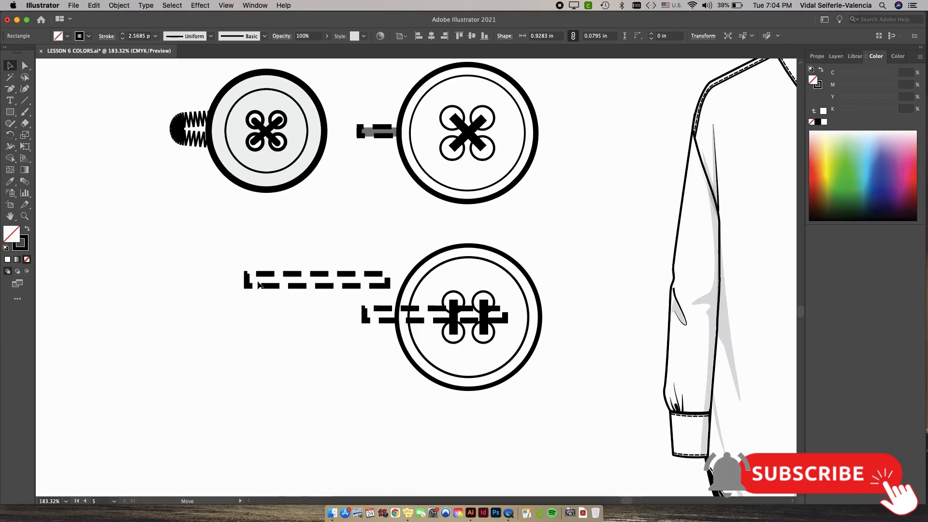
{"action": "left_click", "coordinate": [27, 229]}
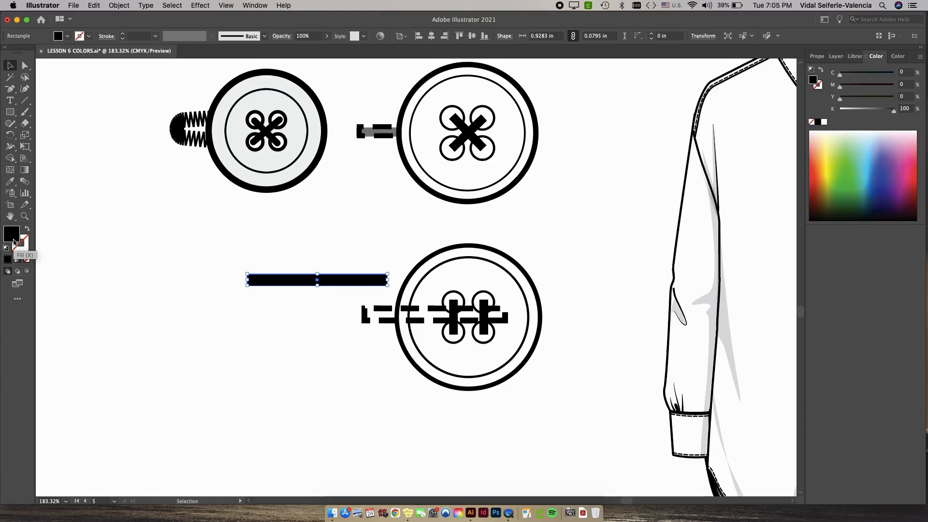
{"action": "left_click", "coordinate": [311, 35]}
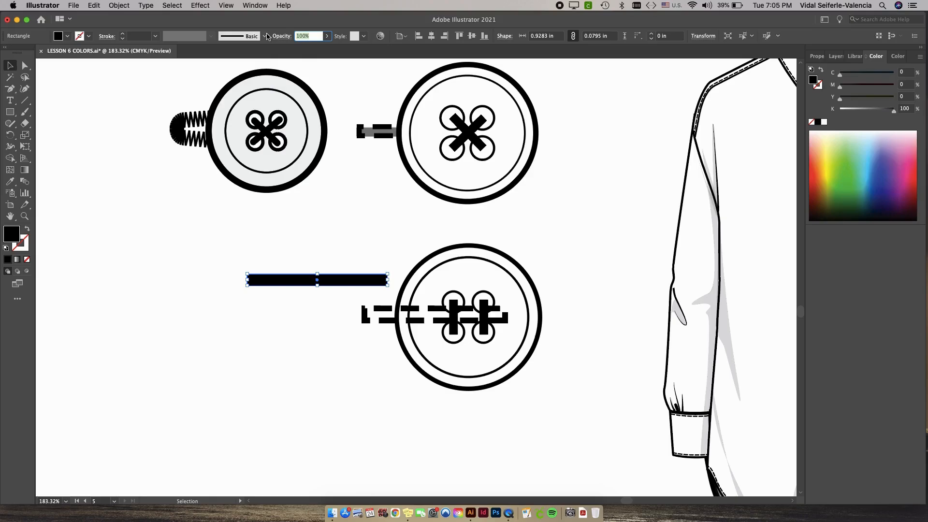
{"action": "type", "text": "50"}
{"action": "key", "text": "Return"}
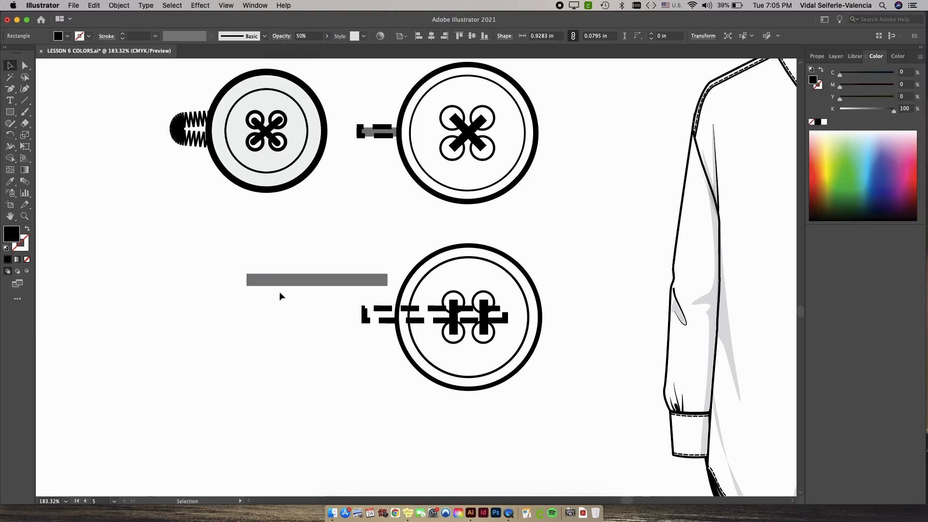
Place the gray rectangle under the dashed stitch line and send the grouped stitch to the back.
{"action": "left_click_drag", "start_coordinate": [280, 282], "coordinate": [387, 347]}
{"action": "left_click", "coordinate": [344, 266]}
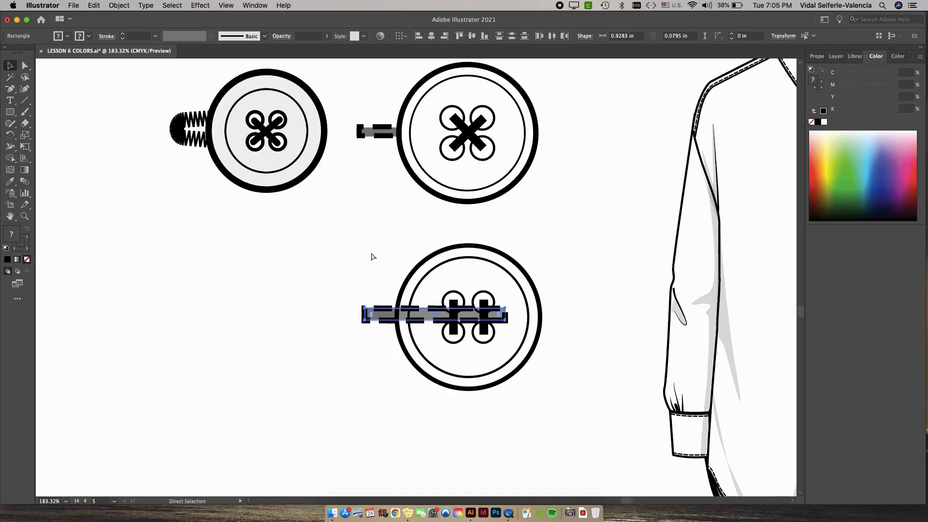
{"action": "key", "text": "v"}
{"action": "right_click", "coordinate": [386, 309]}
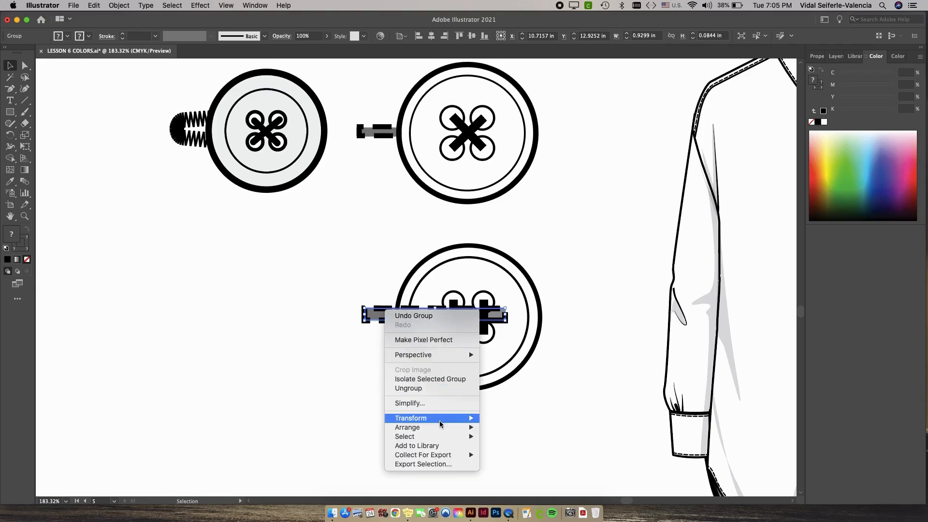
{"action": "mouse_move", "coordinate": [440, 427]}
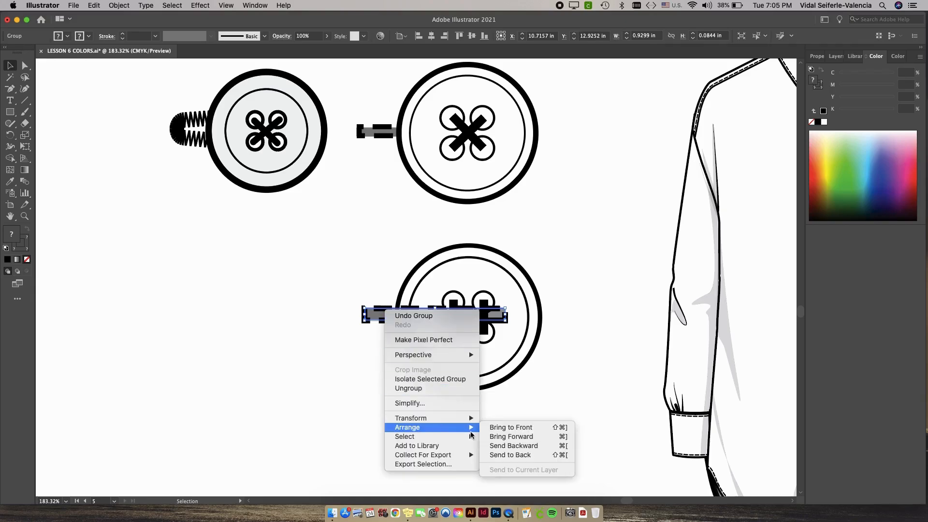
{"action": "left_click", "coordinate": [536, 460]}
Reposition the stitch group at the bottom button's left edge and vertically center it on the button.
{"action": "left_click", "coordinate": [378, 358]}
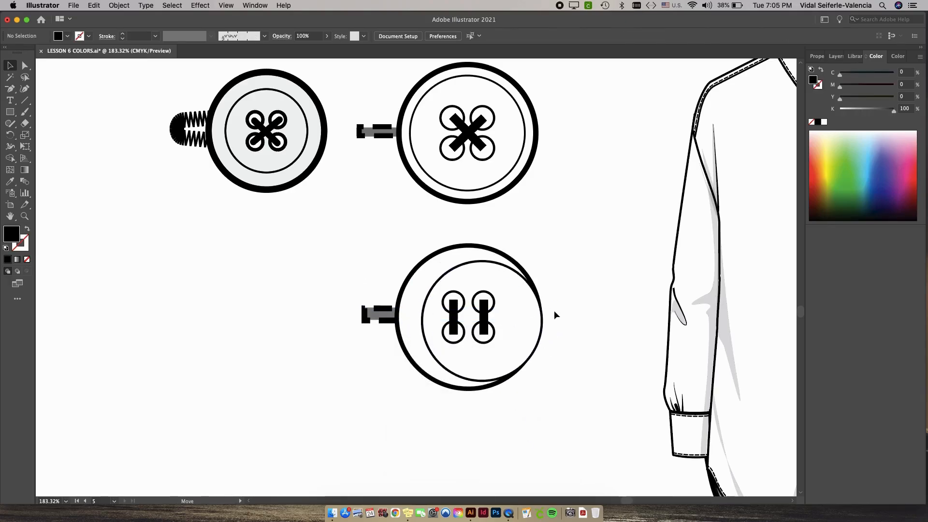
{"action": "left_click", "coordinate": [522, 337]}
{"action": "left_click_drag", "start_coordinate": [349, 285], "coordinate": [370, 317]}
{"action": "left_click_drag", "start_coordinate": [369, 316], "coordinate": [209, 333]}
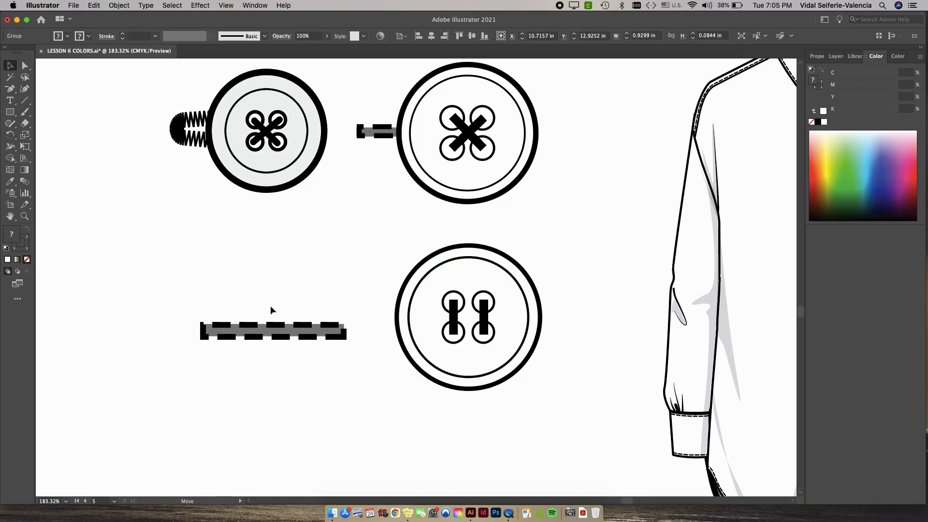
{"action": "left_click_drag", "start_coordinate": [387, 230], "coordinate": [556, 414]}
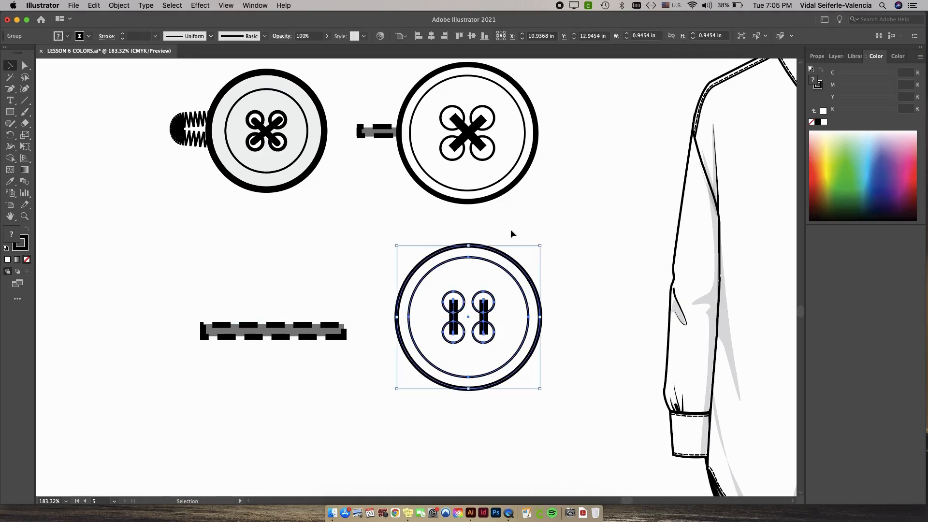
{"action": "left_click", "coordinate": [560, 263]}
{"action": "left_click_drag", "start_coordinate": [311, 335], "coordinate": [477, 324]}
{"action": "left_click", "coordinate": [429, 295], "text": "shift"}
{"action": "left_click", "coordinate": [473, 37]}
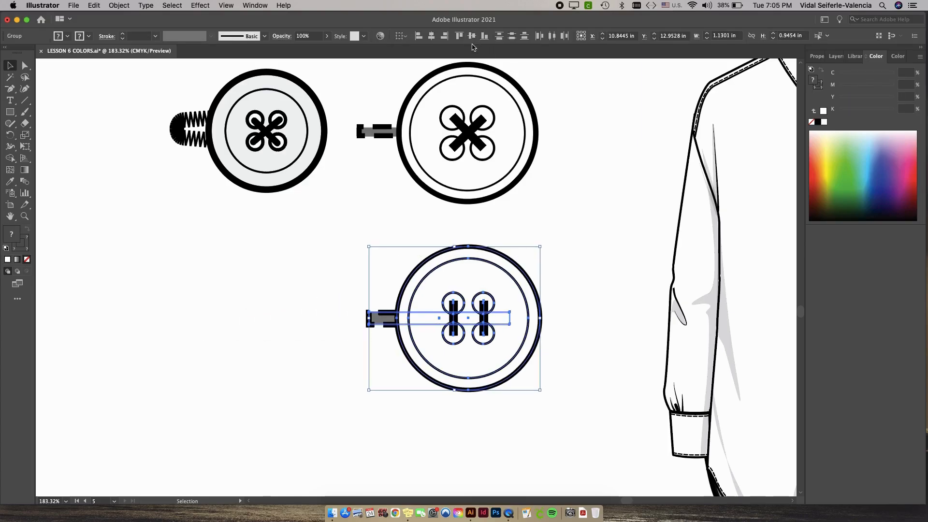
Copy the finished bottom button and paste a duplicate beside the shirt flat.
{"action": "left_click", "coordinate": [584, 247]}
{"action": "left_click_drag", "start_coordinate": [581, 217], "coordinate": [476, 206]}
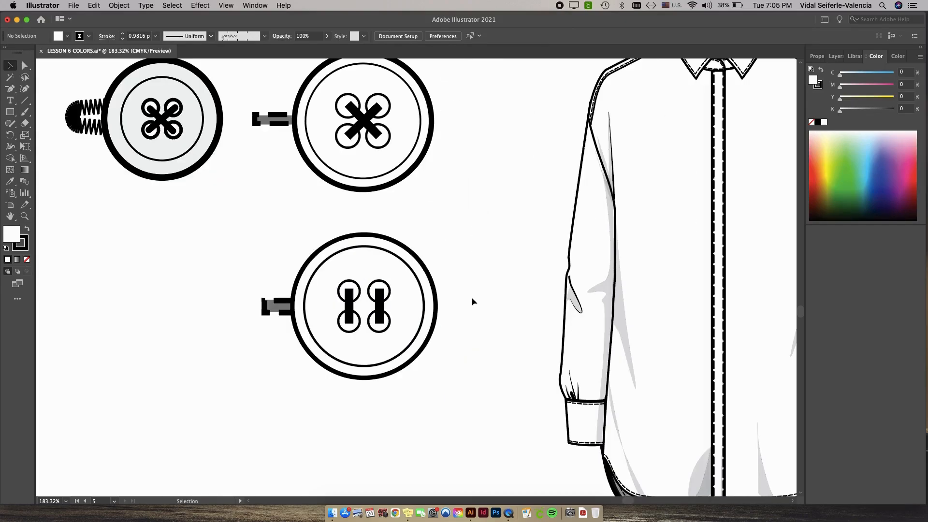
{"action": "scroll", "coordinate": [471, 297], "scroll_direction": "down", "scroll_amount": 5}
{"action": "left_click_drag", "start_coordinate": [500, 264], "coordinate": [407, 284]}
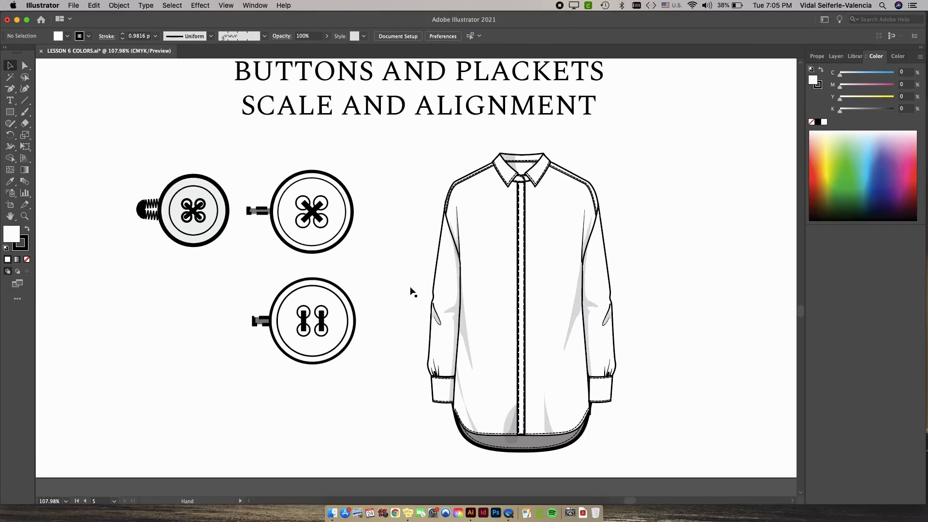
{"action": "left_click_drag", "start_coordinate": [377, 379], "coordinate": [222, 274]}
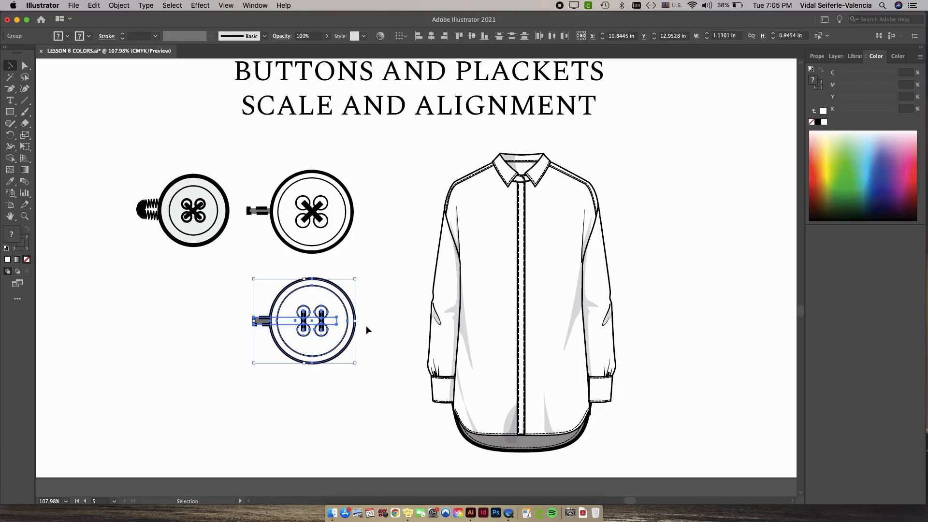
{"action": "left_click", "coordinate": [117, 5]}
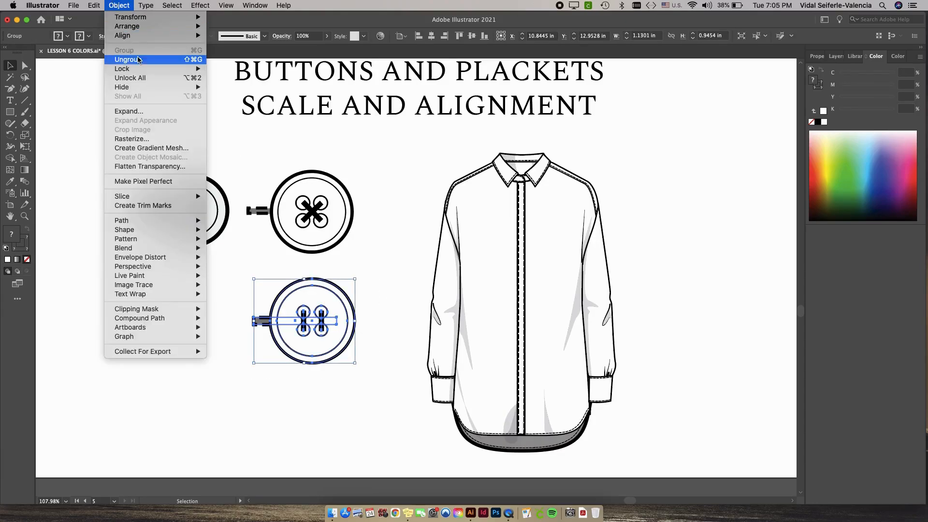
{"action": "left_click", "coordinate": [358, 172]}
{"action": "key", "text": "space"}
{"action": "left_click", "coordinate": [647, 234]}
{"action": "key", "text": "space"}
{"action": "left_click_drag", "start_coordinate": [545, 245], "coordinate": [554, 278]}
{"action": "key", "text": "super+v"}
Scale the pasted button copy uniformly to 10% without scaling strokes and effects.
{"action": "left_click", "coordinate": [128, 3]}
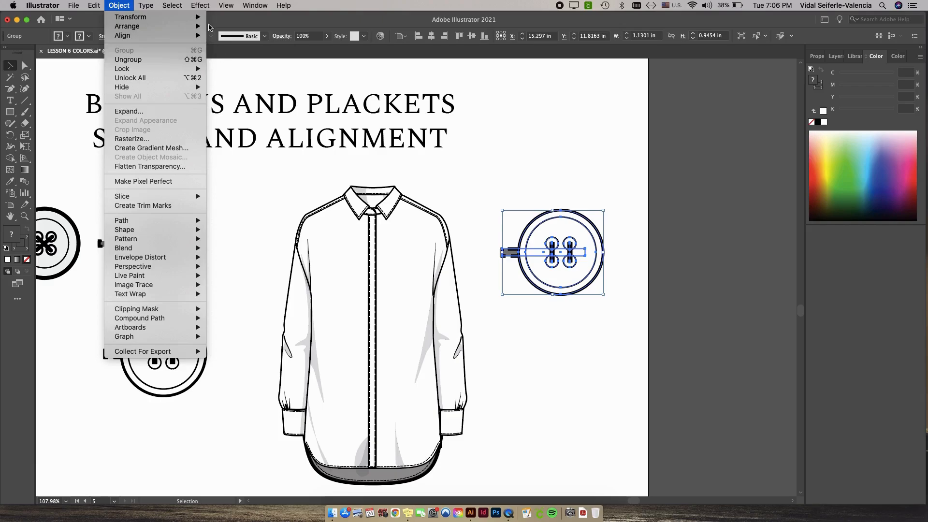
{"action": "mouse_move", "coordinate": [199, 18]}
{"action": "left_click", "coordinate": [227, 62]}
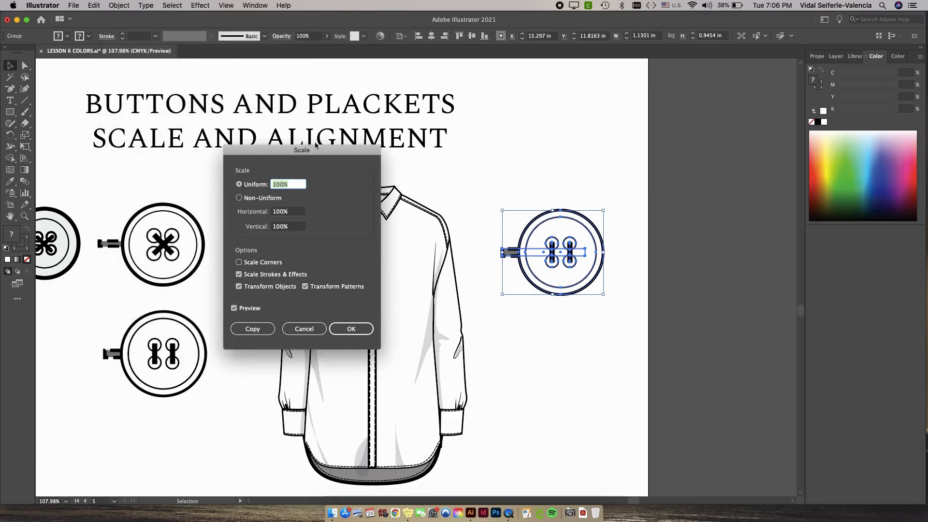
{"action": "left_click_drag", "start_coordinate": [288, 152], "coordinate": [692, 156]}
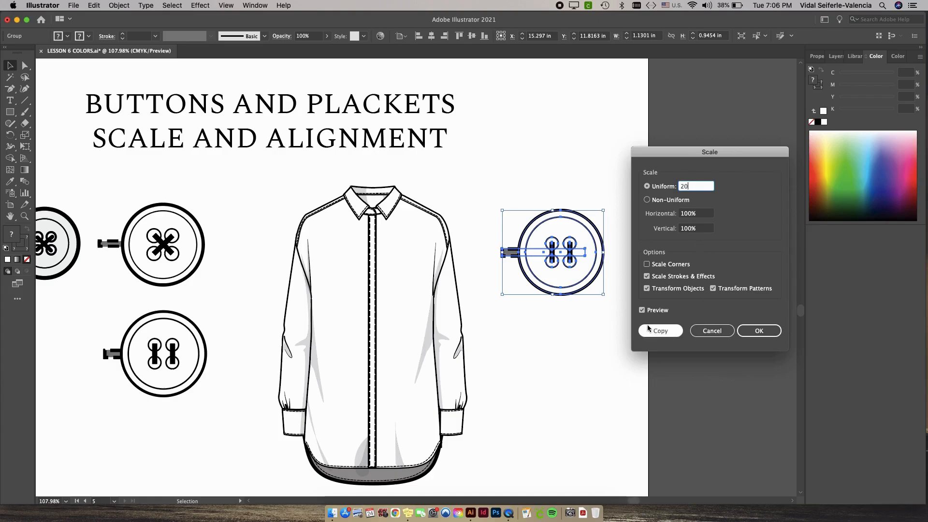
{"action": "left_click", "coordinate": [641, 310]}
{"action": "left_click", "coordinate": [641, 310]}
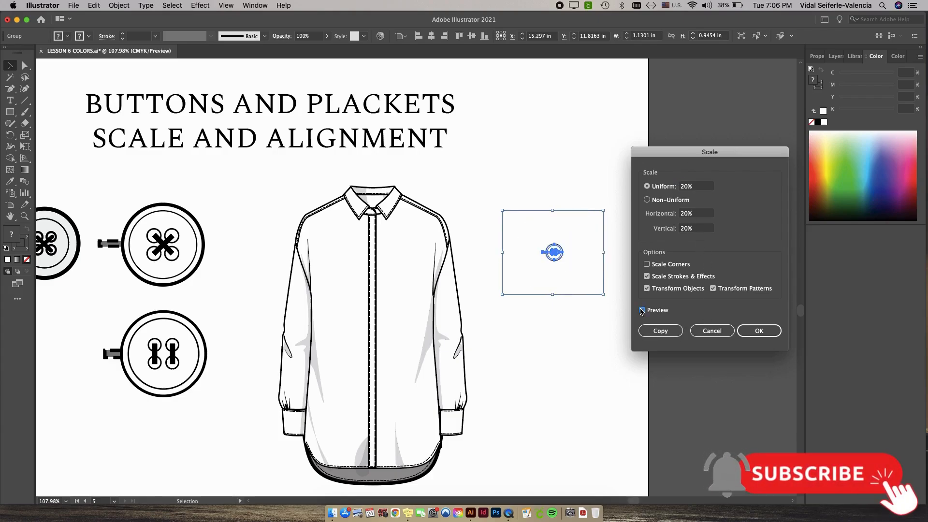
{"action": "left_click_drag", "start_coordinate": [683, 187], "coordinate": [678, 186]}
{"action": "type", "text": "1"}
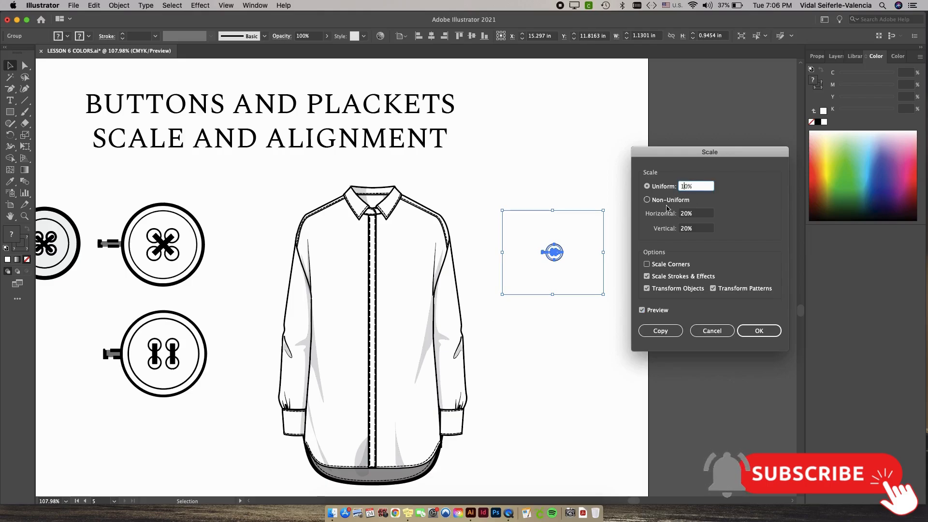
{"action": "left_click", "coordinate": [643, 311]}
{"action": "left_click", "coordinate": [642, 311]}
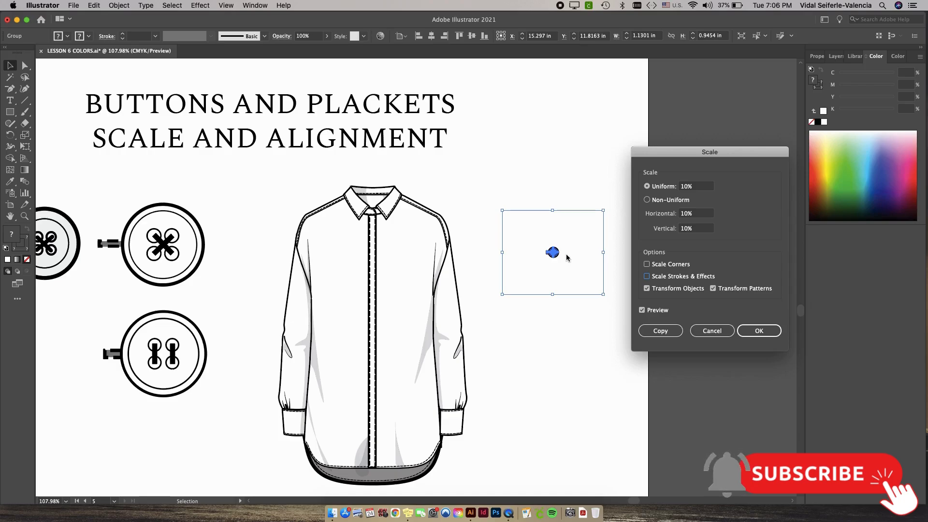
{"action": "left_click", "coordinate": [759, 331]}
Zoom in on the shrunken button copy and undo the scaling.
{"action": "left_click", "coordinate": [638, 312]}
{"action": "scroll", "coordinate": [546, 250], "scroll_direction": "up", "scroll_amount": 1}
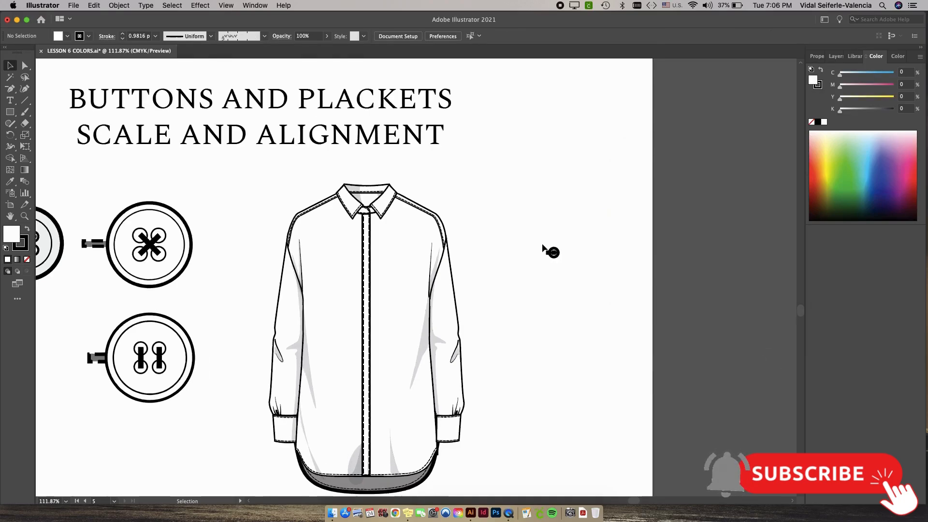
{"action": "scroll", "coordinate": [543, 245], "scroll_direction": "up", "scroll_amount": 15}
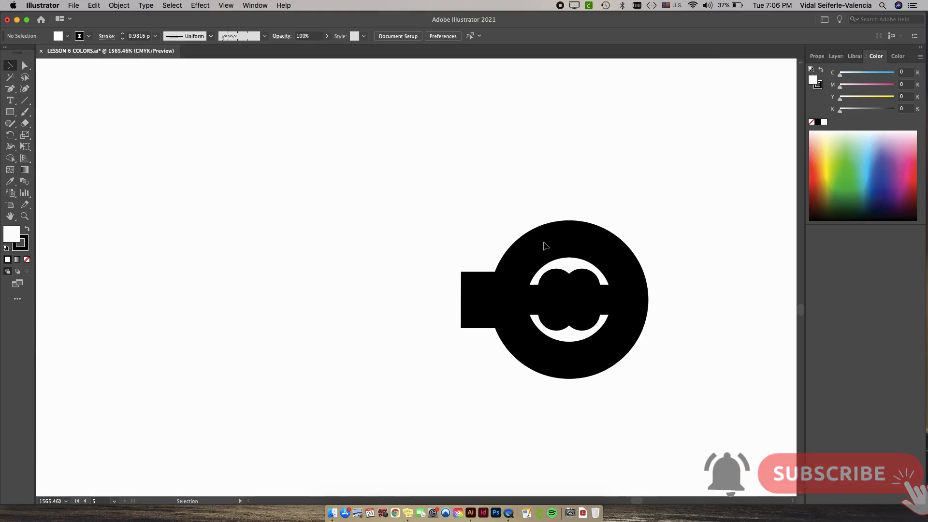
{"action": "scroll", "coordinate": [570, 295], "scroll_direction": "down", "scroll_amount": 15}
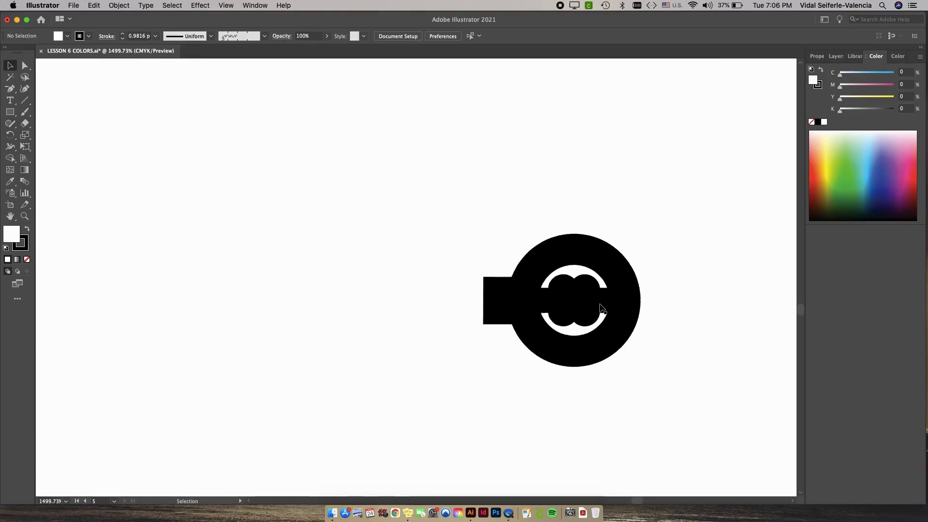
{"action": "scroll", "coordinate": [605, 302], "scroll_direction": "up", "scroll_amount": 8}
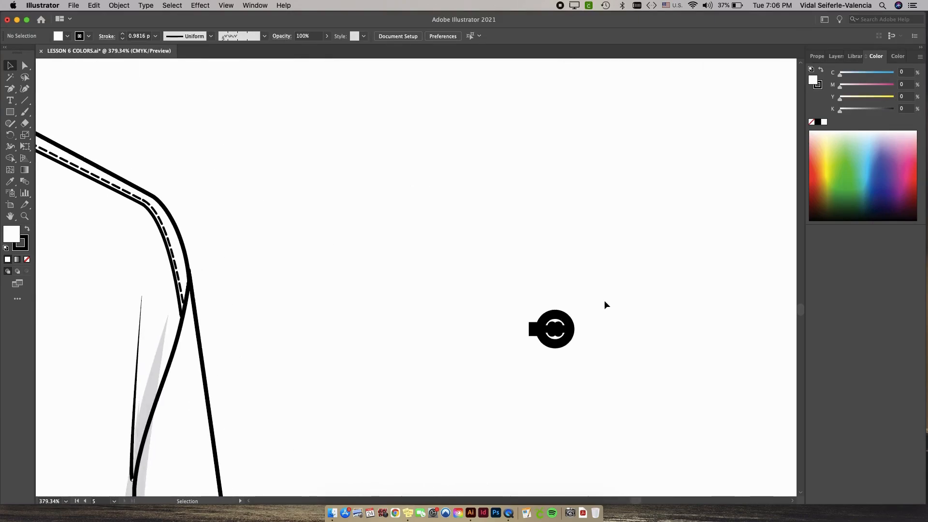
{"action": "key", "text": "super+z"}
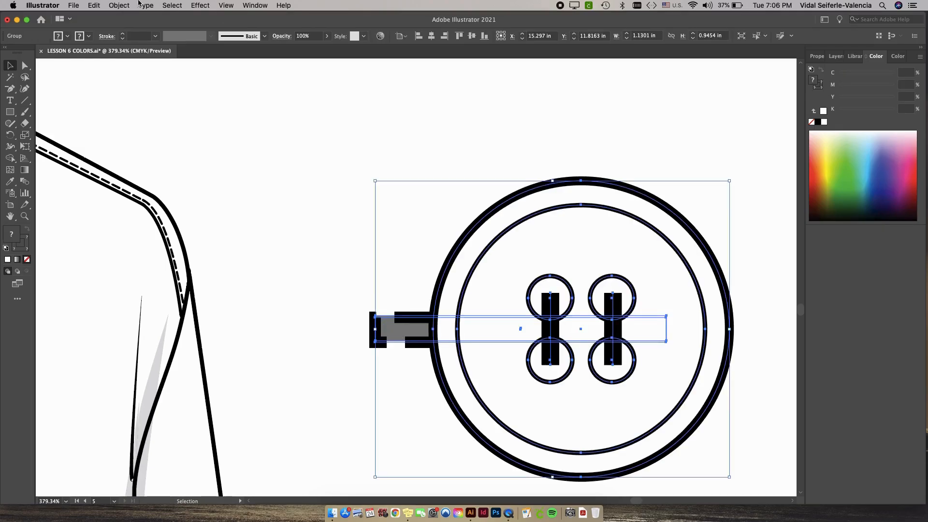
Scale the button copy uniformly to 10% with Scale Strokes & Effects enabled.
{"action": "left_click", "coordinate": [112, 4]}
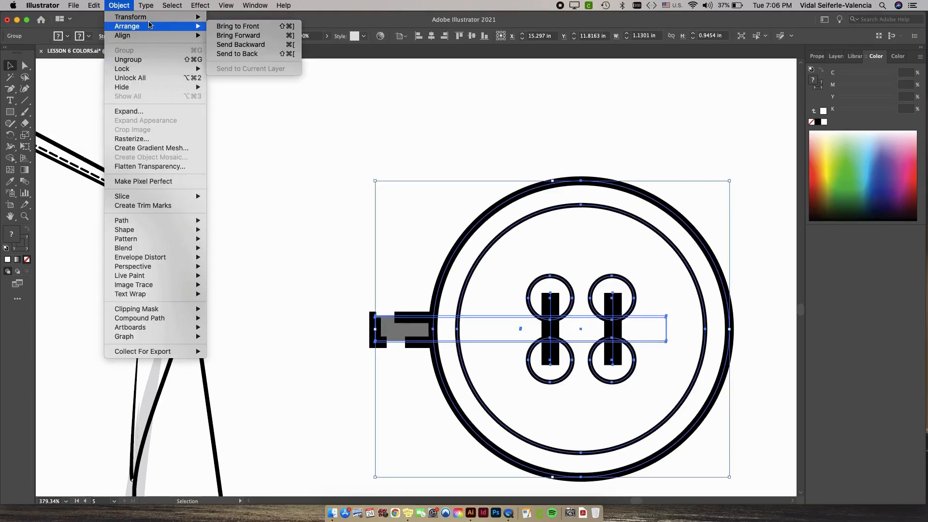
{"action": "mouse_move", "coordinate": [159, 16]}
{"action": "left_click", "coordinate": [231, 62]}
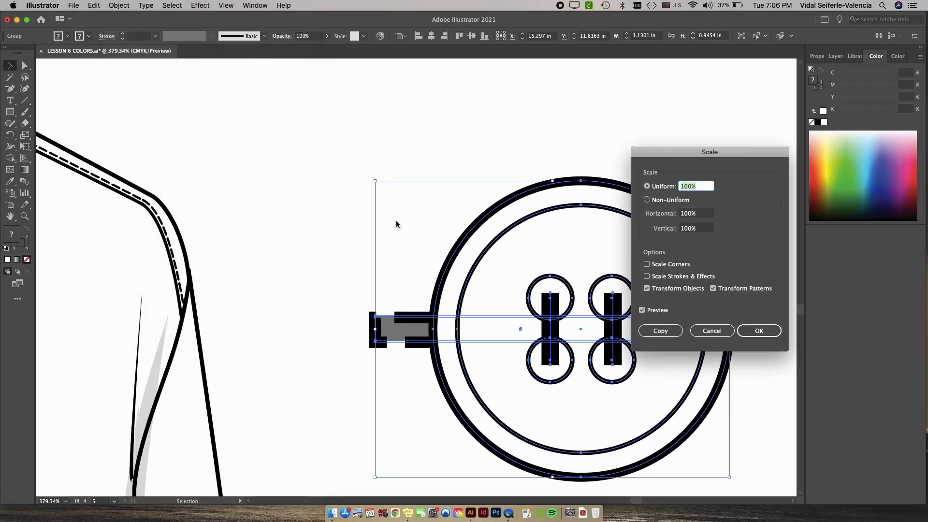
{"action": "left_click", "coordinate": [646, 276]}
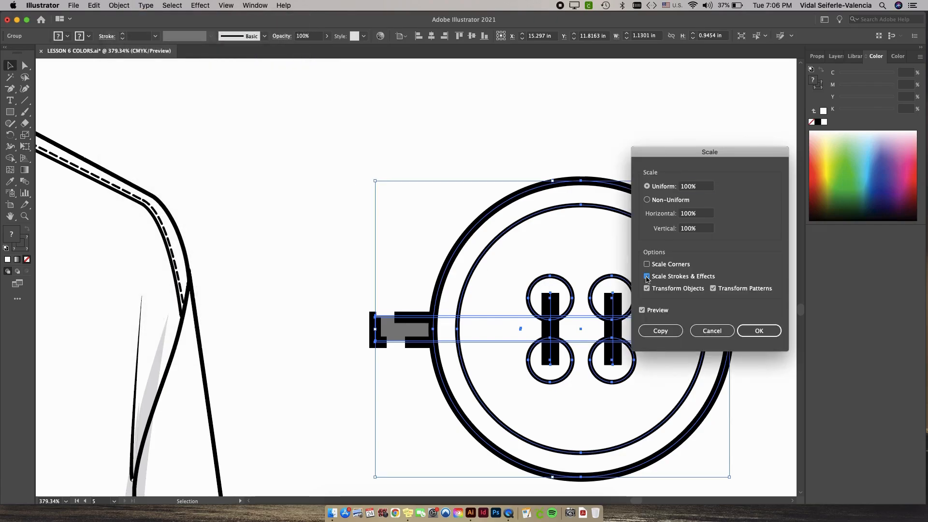
{"action": "left_click", "coordinate": [683, 186]}
{"action": "left_click", "coordinate": [759, 330]}
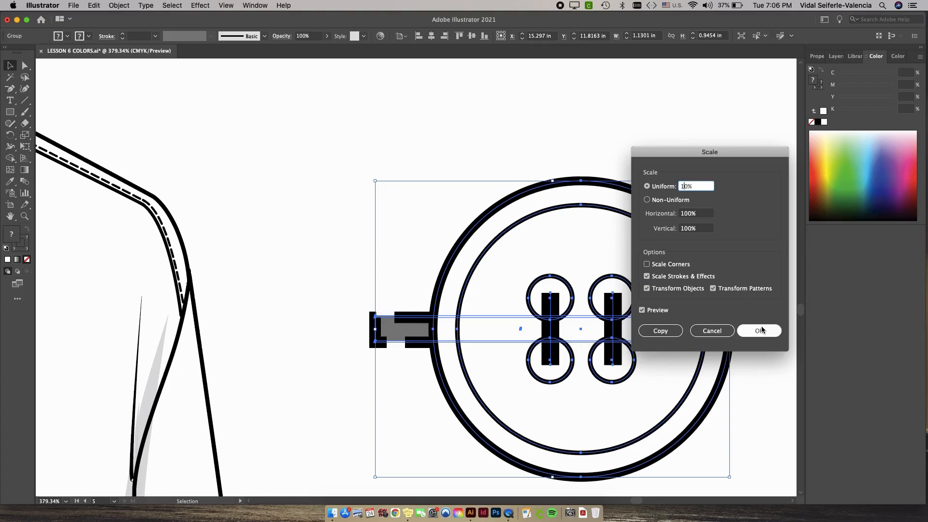
{"action": "left_click", "coordinate": [439, 234]}
{"action": "scroll", "coordinate": [440, 234], "scroll_direction": "down", "scroll_amount": 5}
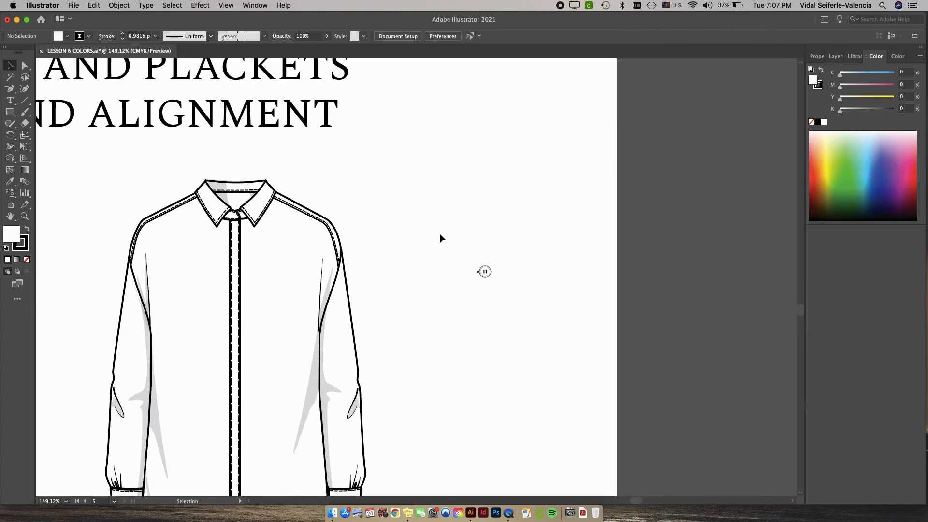
Undo the button copy's move beside the shirt and its 10% scaling.
{"action": "scroll", "coordinate": [462, 249], "scroll_direction": "up", "scroll_amount": 3}
{"action": "left_click", "coordinate": [505, 298]}
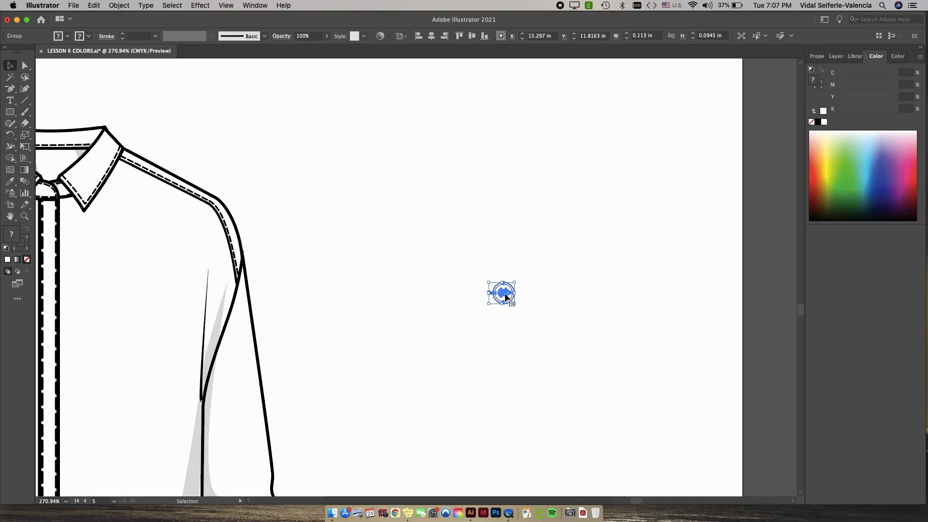
{"action": "left_click_drag", "start_coordinate": [338, 222], "coordinate": [485, 170]}
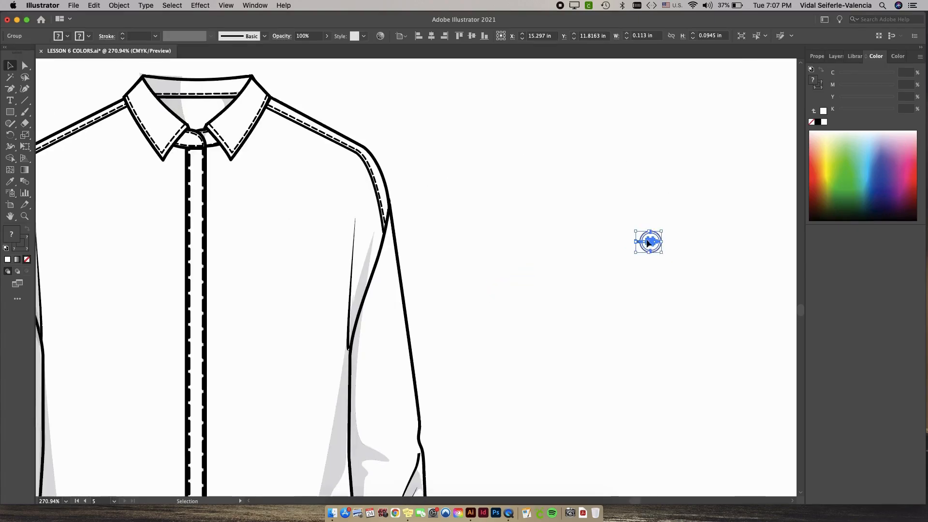
{"action": "left_click_drag", "start_coordinate": [648, 243], "coordinate": [514, 198]}
{"action": "left_click", "coordinate": [149, 4]}
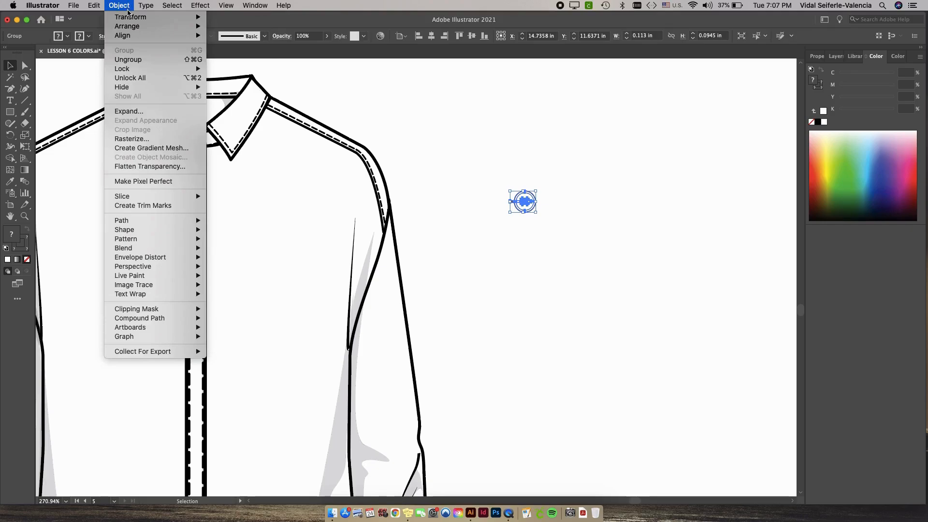
{"action": "left_click", "coordinate": [501, 196]}
{"action": "key", "text": "super+z"}
{"action": "key", "text": "super+z"}
Scale the button copy uniformly to 5%.
{"action": "left_click", "coordinate": [119, 6]}
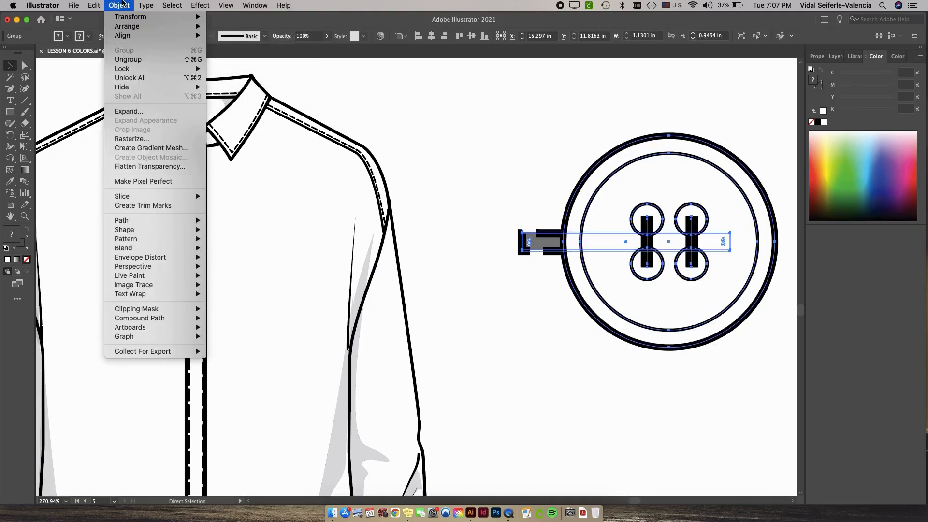
{"action": "mouse_move", "coordinate": [128, 18]}
{"action": "left_click", "coordinate": [255, 57]}
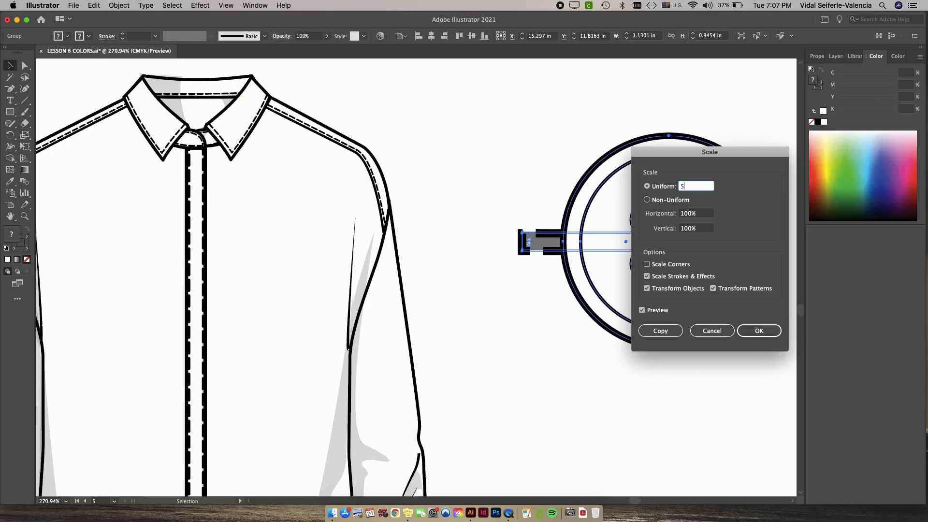
{"action": "key", "text": "Return"}
Place the small button on the collar band and duplicate a copy just below it on the placket.
{"action": "left_click", "coordinate": [649, 242]}
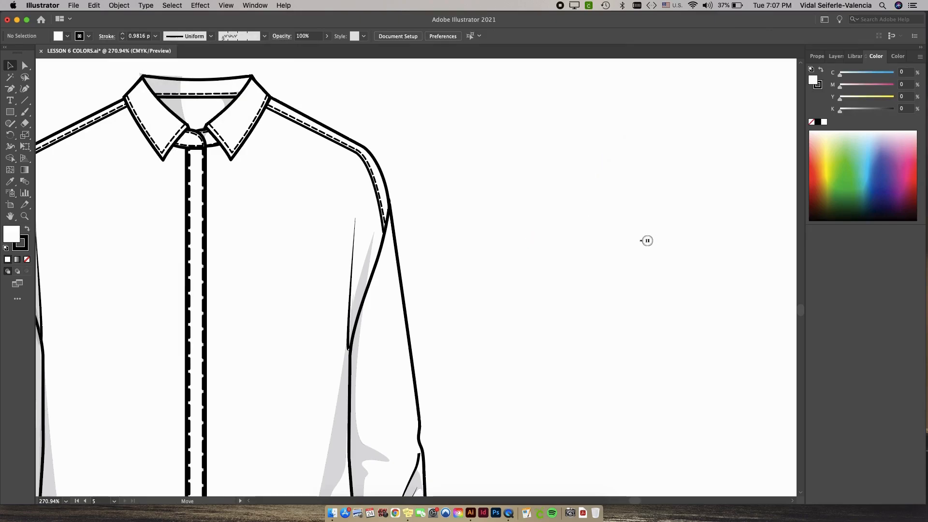
{"action": "left_click", "coordinate": [196, 163]}
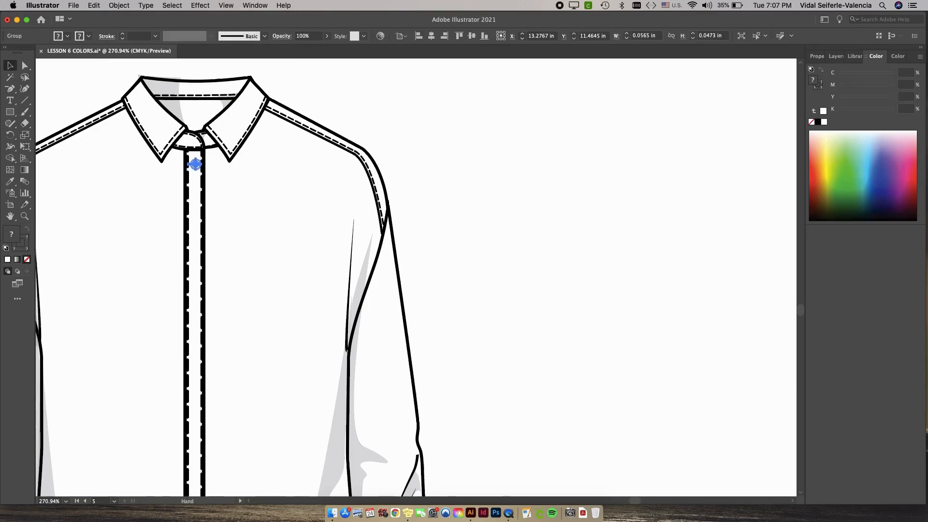
{"action": "scroll", "coordinate": [196, 163], "scroll_direction": "left", "scroll_amount": 4}
{"action": "scroll", "coordinate": [197, 163], "scroll_direction": "up", "scroll_amount": 5}
{"action": "left_click_drag", "start_coordinate": [125, 251], "coordinate": [306, 203]}
{"action": "key", "text": "super+shift+a"}
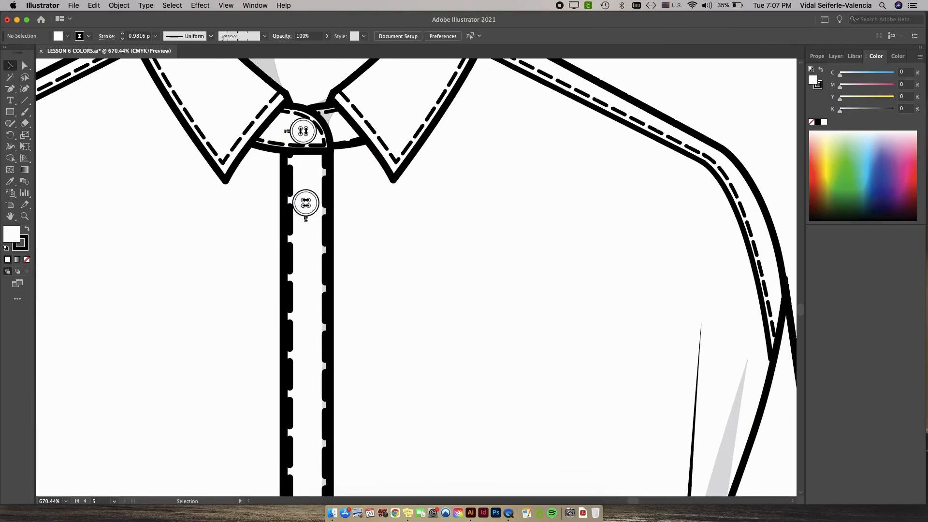
Duplicate further button copies down the placket.
{"action": "left_click_drag", "start_coordinate": [306, 203], "coordinate": [322, 338]}
{"action": "scroll", "coordinate": [328, 188], "scroll_direction": "down", "scroll_amount": 5}
{"action": "left_click", "coordinate": [367, 198]}
{"action": "key", "text": "super+z"}
{"action": "scroll", "coordinate": [322, 294], "scroll_direction": "down", "scroll_amount": 5}
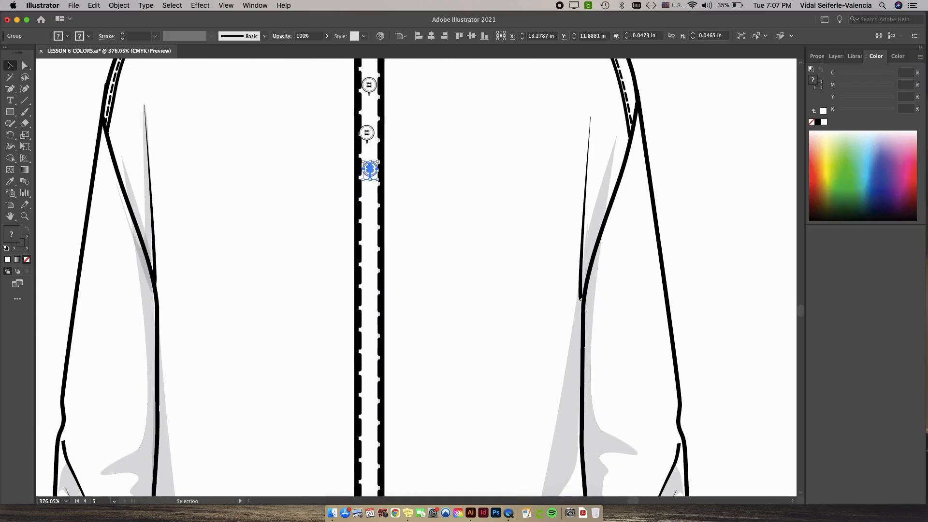
{"action": "key", "text": "super+shift+a"}
{"action": "left_click_drag", "start_coordinate": [370, 170], "coordinate": [370, 341]}
{"action": "scroll", "coordinate": [370, 342], "scroll_direction": "down", "scroll_amount": 5}
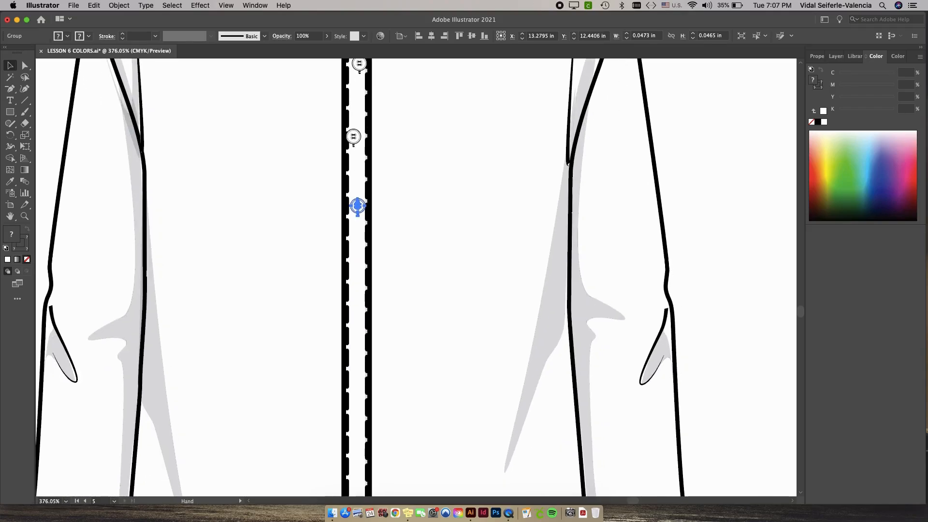
Continue duplicating buttons down the placket toward the hem.
{"action": "left_click_drag", "start_coordinate": [356, 207], "coordinate": [362, 315]}
{"action": "scroll", "coordinate": [362, 315], "scroll_direction": "down", "scroll_amount": 2}
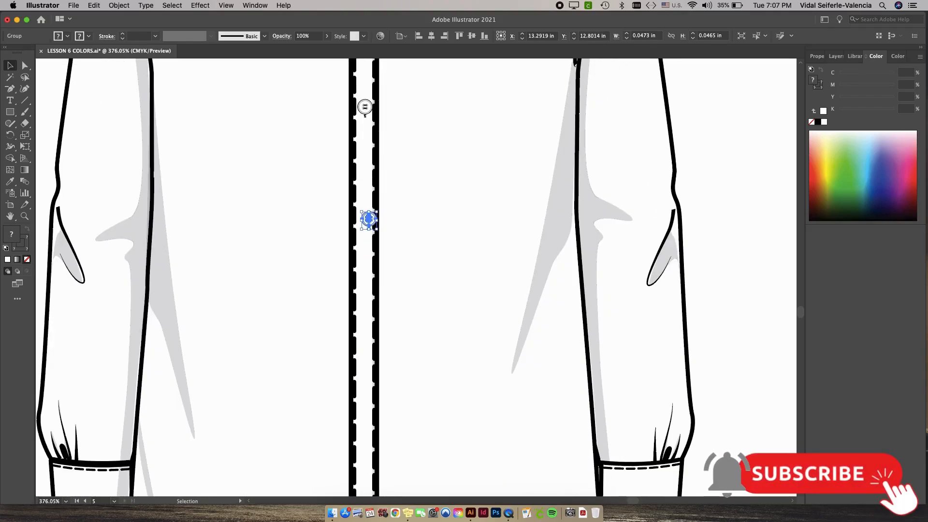
{"action": "left_click_drag", "start_coordinate": [369, 229], "coordinate": [387, 454]}
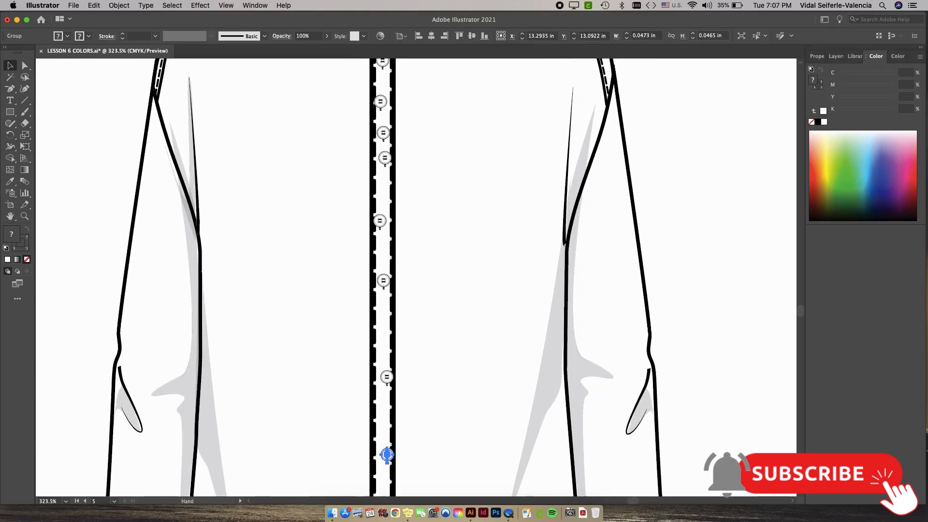
{"action": "left_click", "coordinate": [387, 377]}
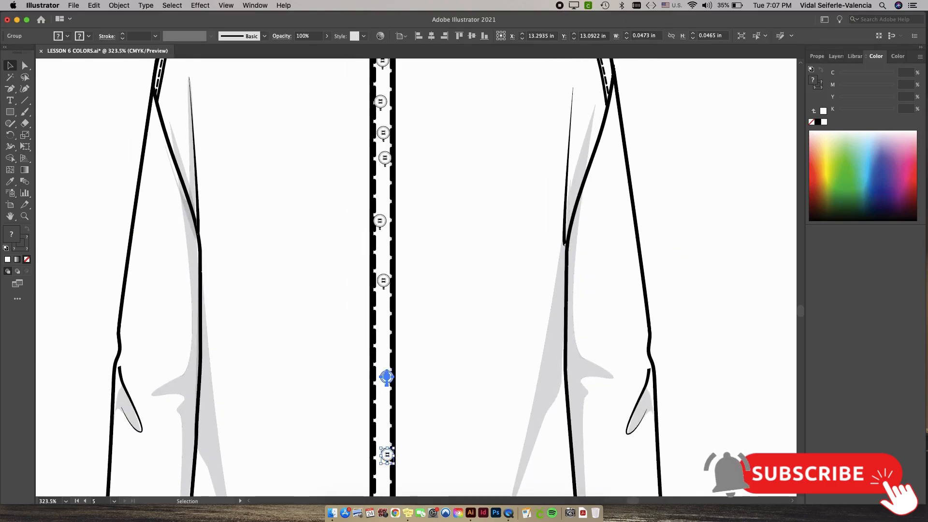
{"action": "double_click", "coordinate": [387, 454]}
{"action": "key", "text": "Escape"}
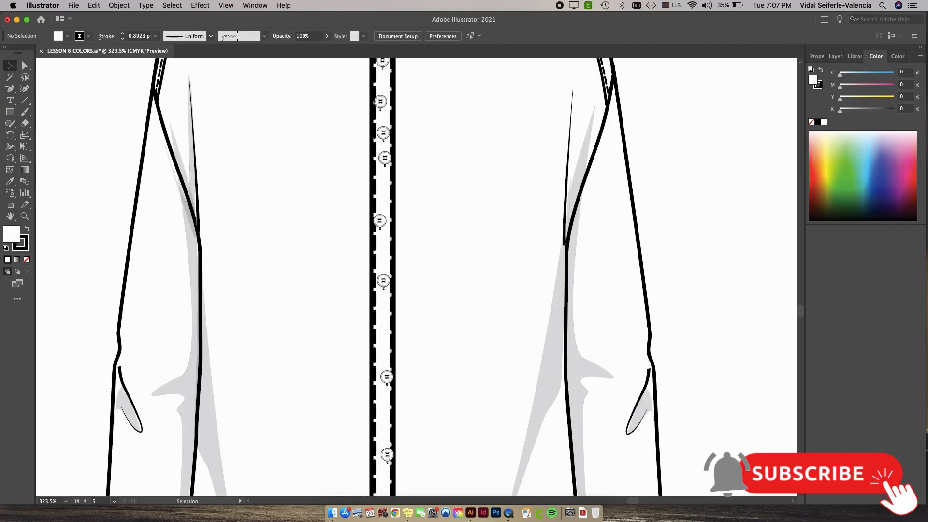
{"action": "left_click", "coordinate": [388, 455]}
{"action": "scroll", "coordinate": [415, 278], "scroll_direction": "down", "scroll_amount": 3}
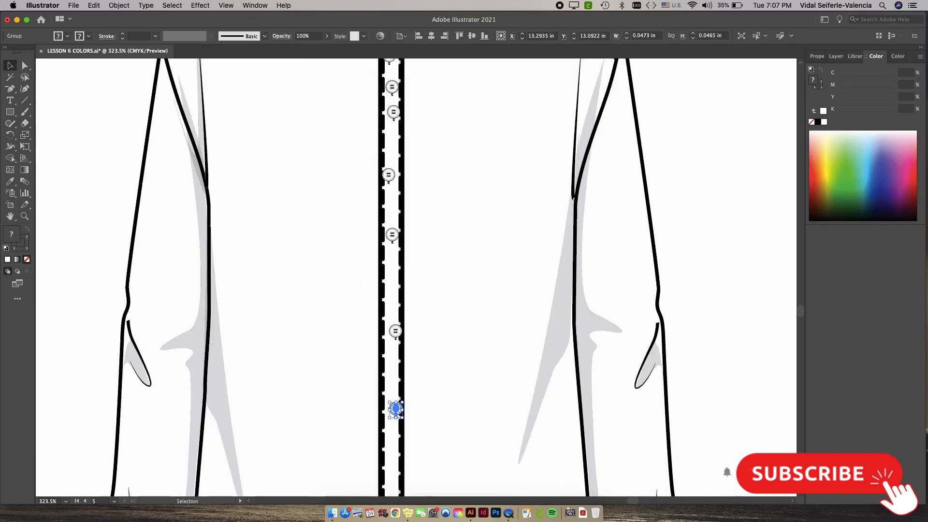
{"action": "scroll", "coordinate": [435, 265], "scroll_direction": "down", "scroll_amount": 5}
{"action": "key", "text": "super+shift+a"}
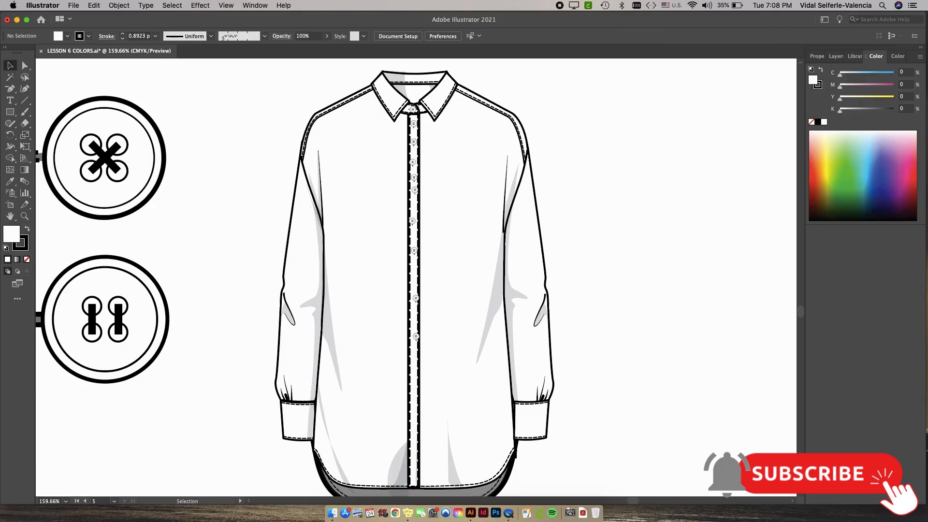
Move the lowest placket button up, above the shirt's hem.
{"action": "left_click_drag", "start_coordinate": [415, 336], "coordinate": [421, 275]}
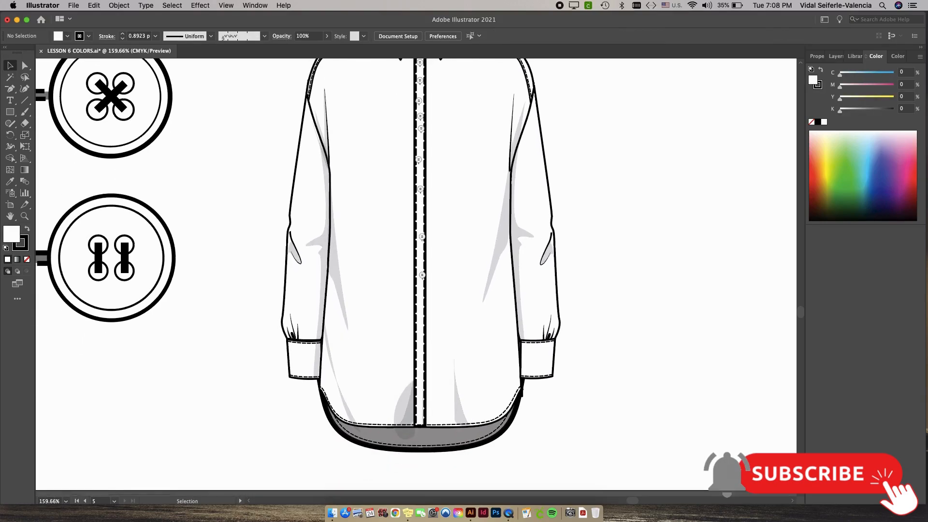
{"action": "left_click", "coordinate": [417, 376]}
{"action": "scroll", "coordinate": [418, 376], "scroll_direction": "up", "scroll_amount": 4}
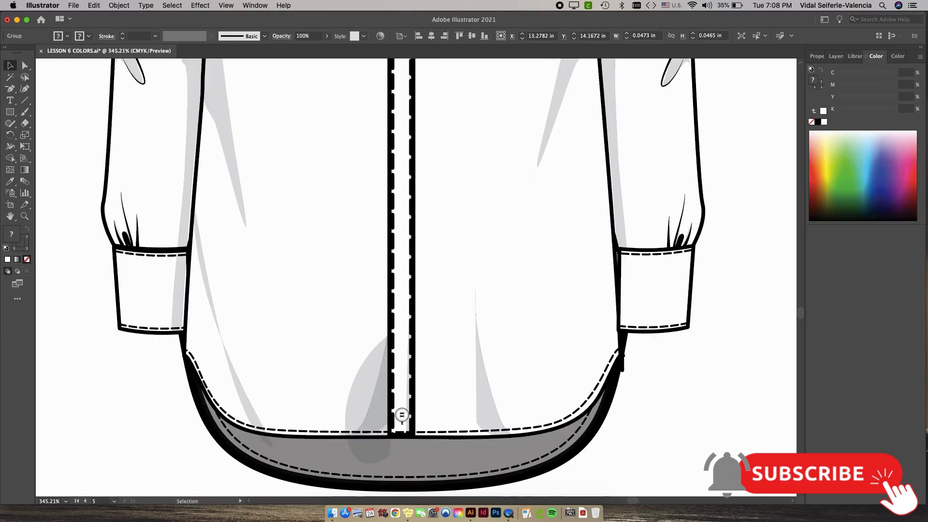
{"action": "left_click_drag", "start_coordinate": [402, 416], "coordinate": [399, 325]}
Select all placket buttons, center-align them and distribute them evenly with Vertical Distribute Center.
{"action": "scroll", "coordinate": [410, 233], "scroll_direction": "down", "scroll_amount": 3}
{"action": "left_click_drag", "start_coordinate": [410, 233], "coordinate": [393, 394]}
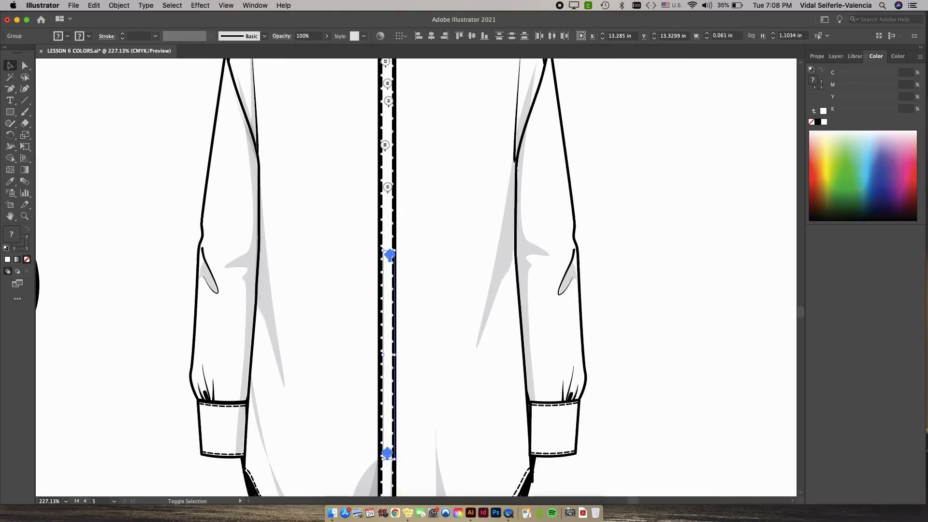
{"action": "left_click", "coordinate": [388, 188], "text": "shift"}
{"action": "left_click", "coordinate": [385, 145], "text": "shift"}
{"action": "left_click_drag", "start_coordinate": [386, 146], "coordinate": [380, 294]}
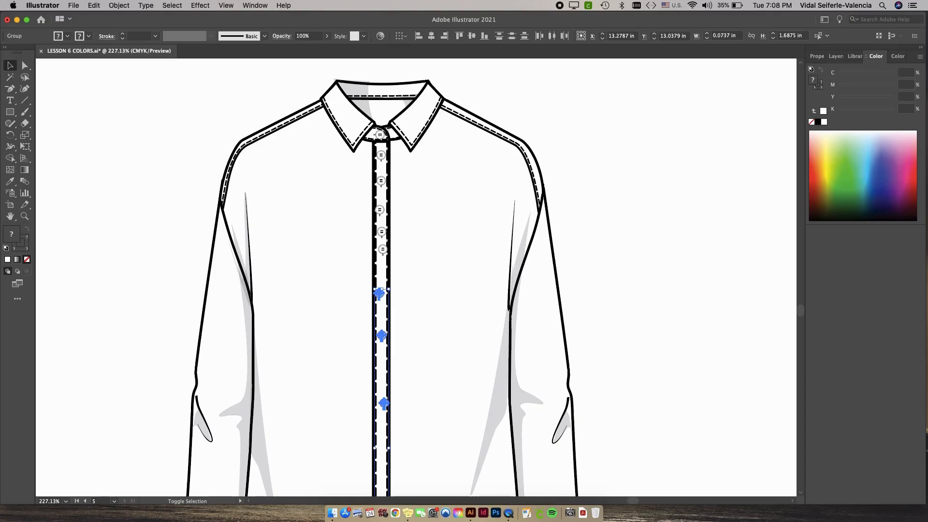
{"action": "left_click", "coordinate": [383, 250], "text": "shift"}
{"action": "left_click", "coordinate": [380, 210], "text": "shift"}
{"action": "left_click", "coordinate": [381, 181], "text": "shift"}
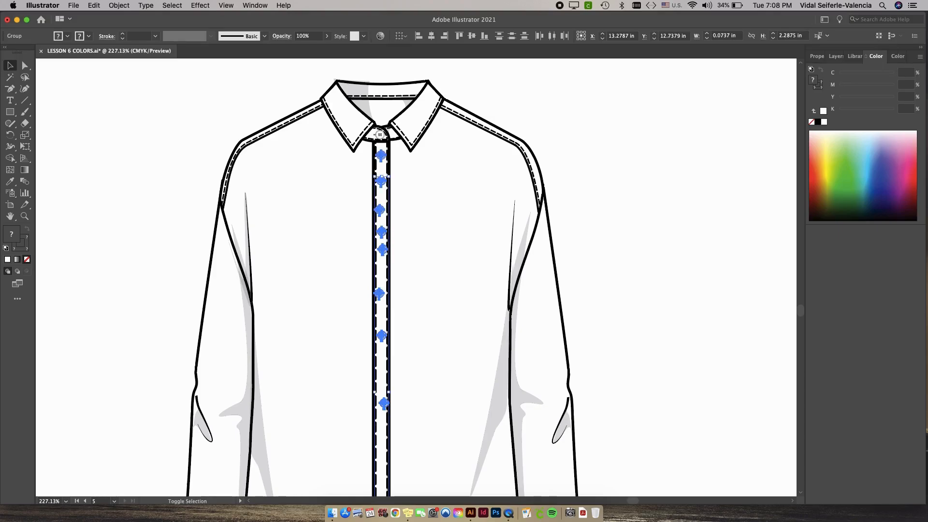
{"action": "scroll", "coordinate": [380, 134], "scroll_direction": "down", "scroll_amount": 5}
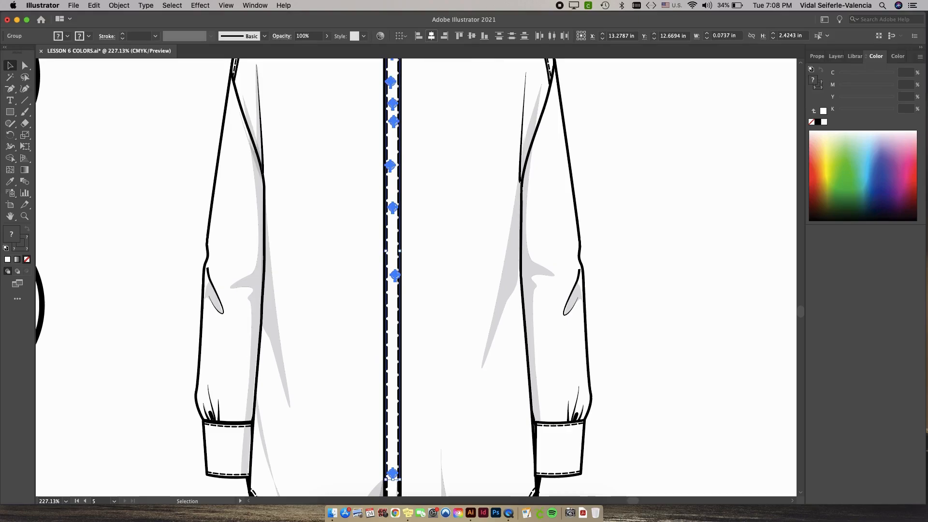
{"action": "left_click", "coordinate": [431, 35]}
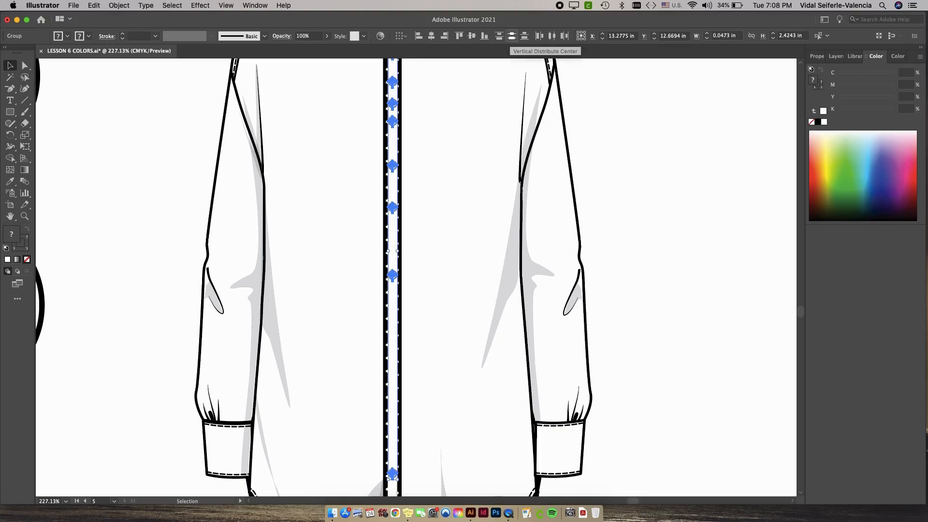
{"action": "left_click", "coordinate": [512, 36]}
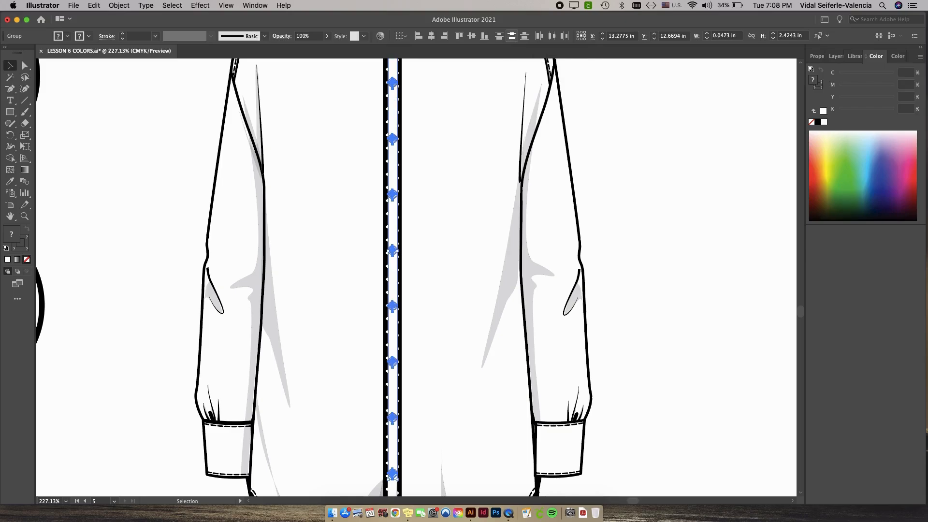
{"action": "key", "text": "super+shift+a"}
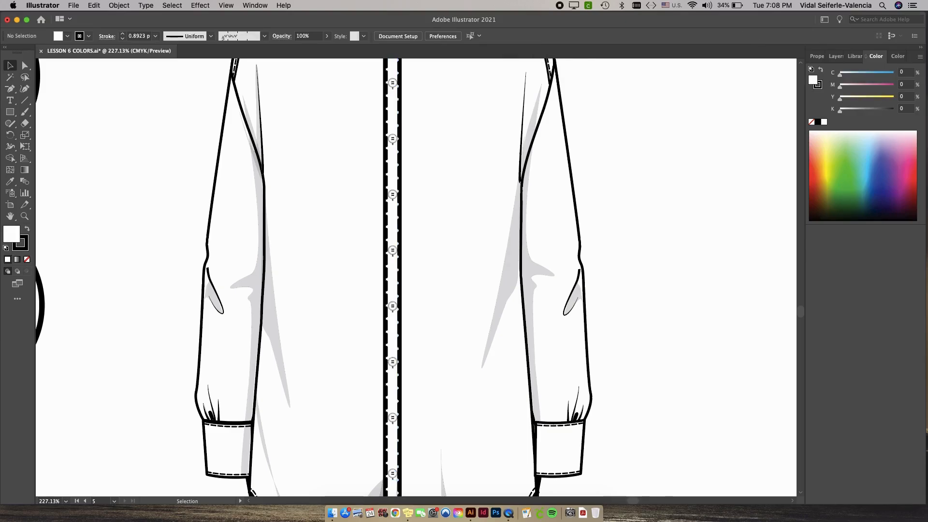
{"action": "scroll", "coordinate": [651, 180], "scroll_direction": "down", "scroll_amount": 4}
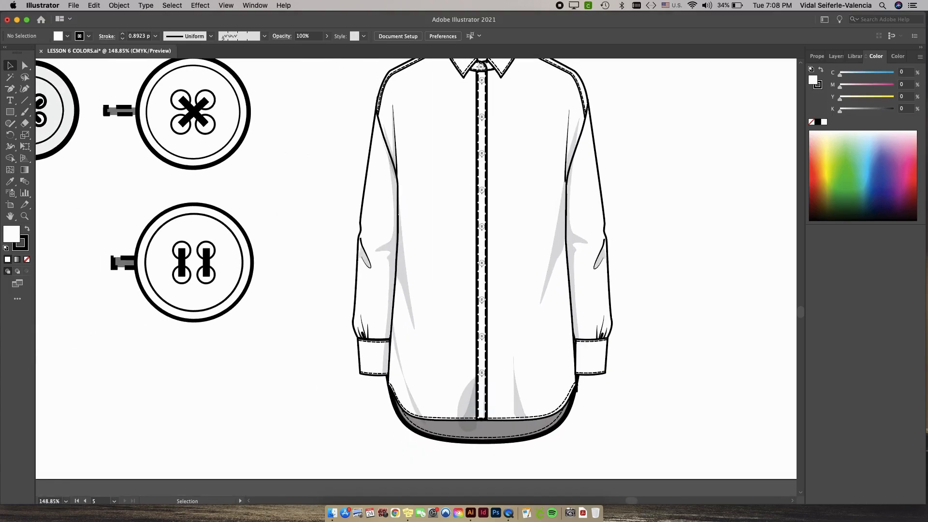
{"action": "scroll", "coordinate": [416, 274], "scroll_direction": "right", "scroll_amount": 2}
{"action": "scroll", "coordinate": [416, 275], "scroll_direction": "up", "scroll_amount": 1}
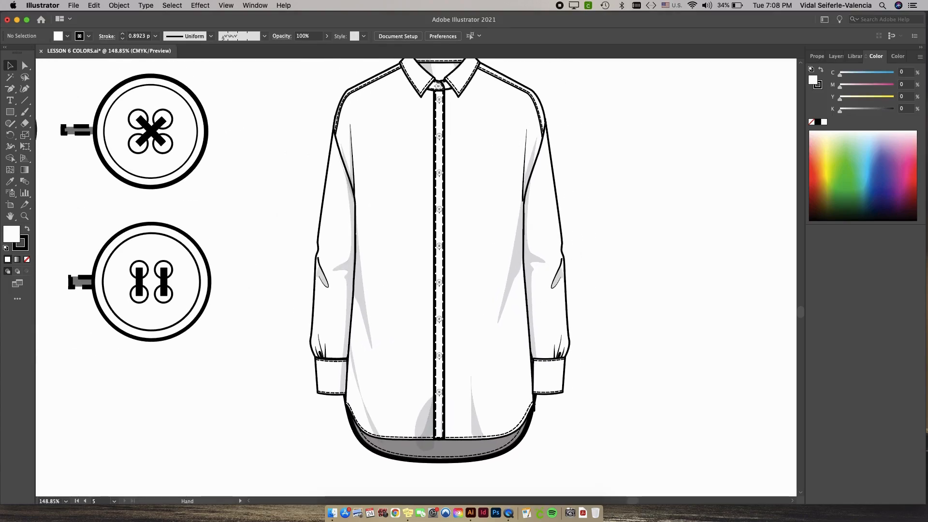
{"action": "scroll", "coordinate": [556, 292], "scroll_direction": "down", "scroll_amount": 9}
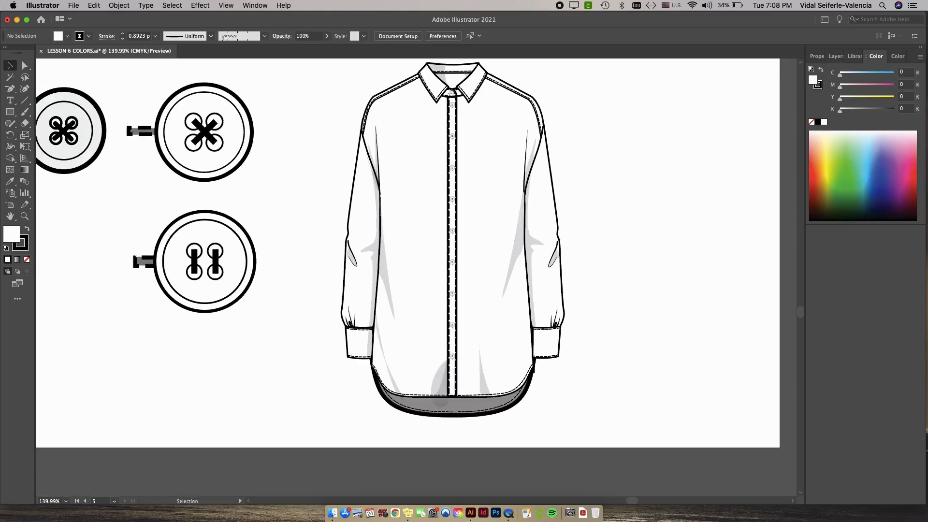